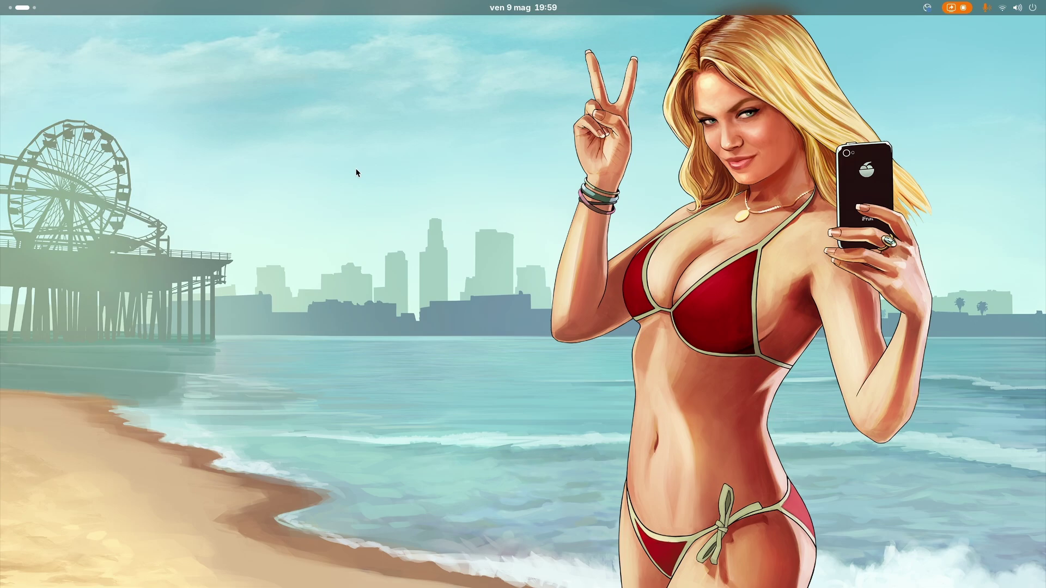
key(super)
key(super)
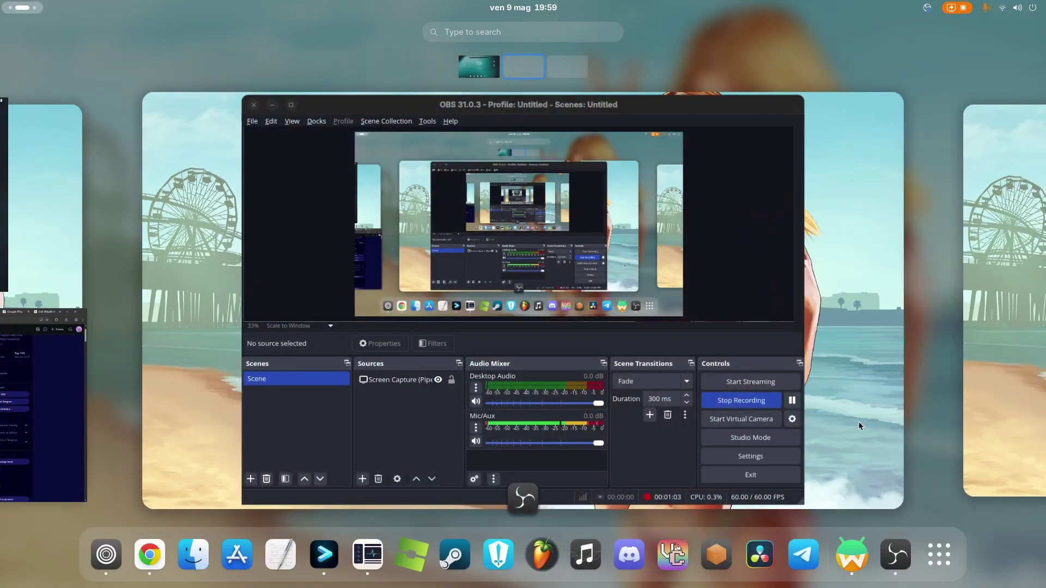
key(super)
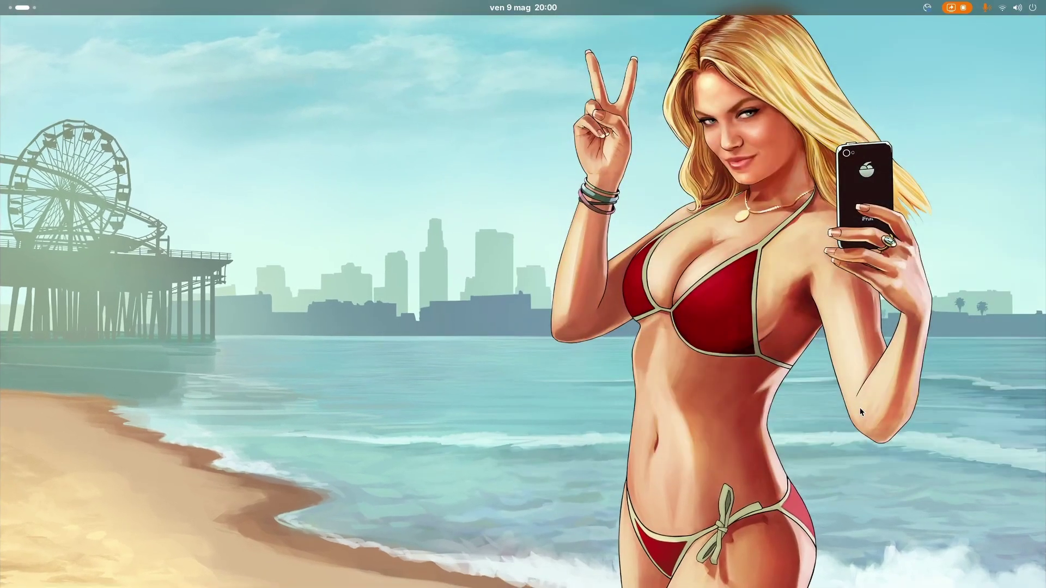
key(super)
key(super)
key(super)
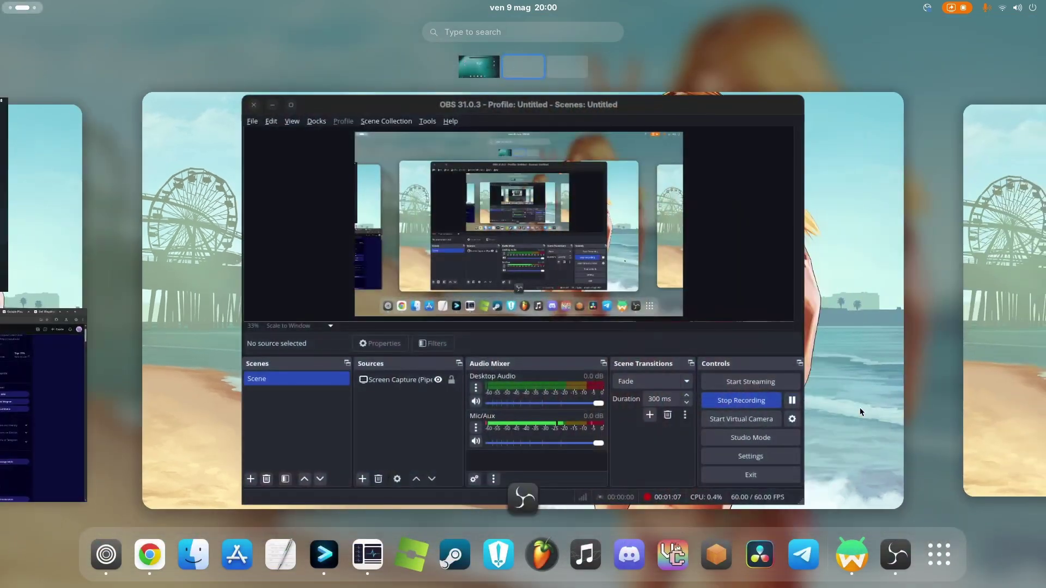
key(super)
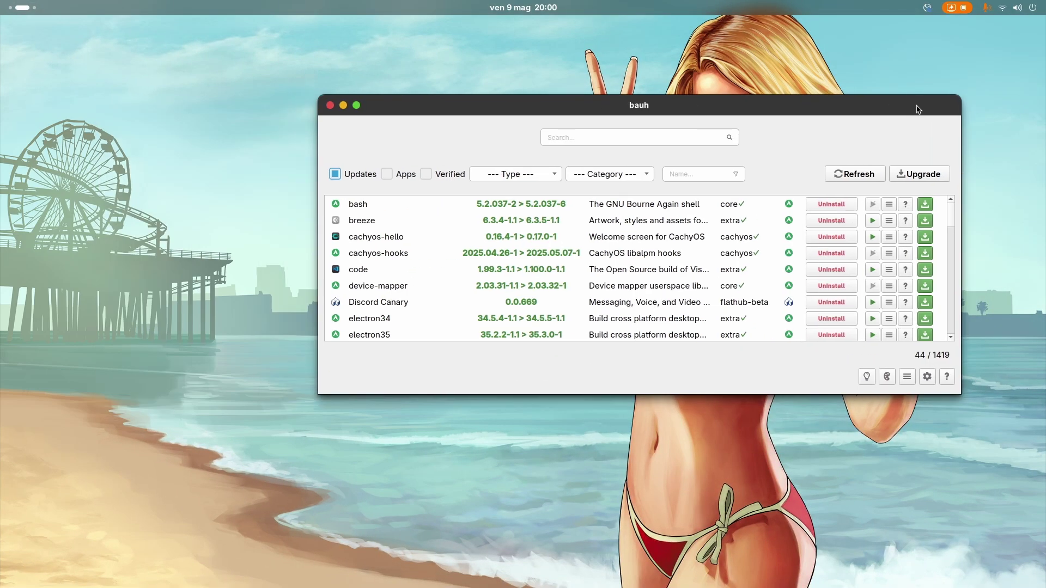
Search bauh for waydroid and locate the waydroid and waydroid-image-gapps packages in the results.
text(waydrop)
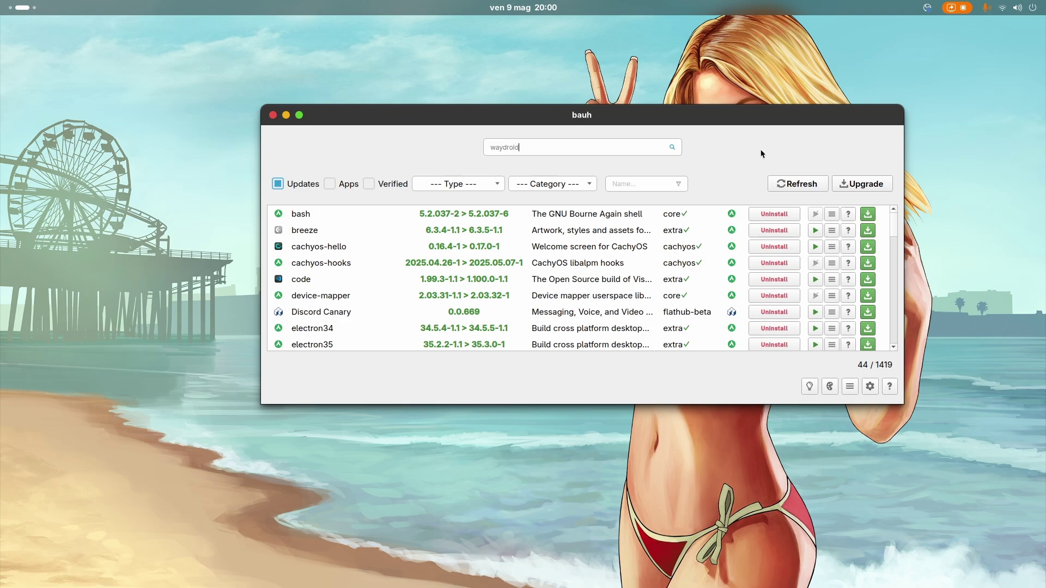
key(Return)
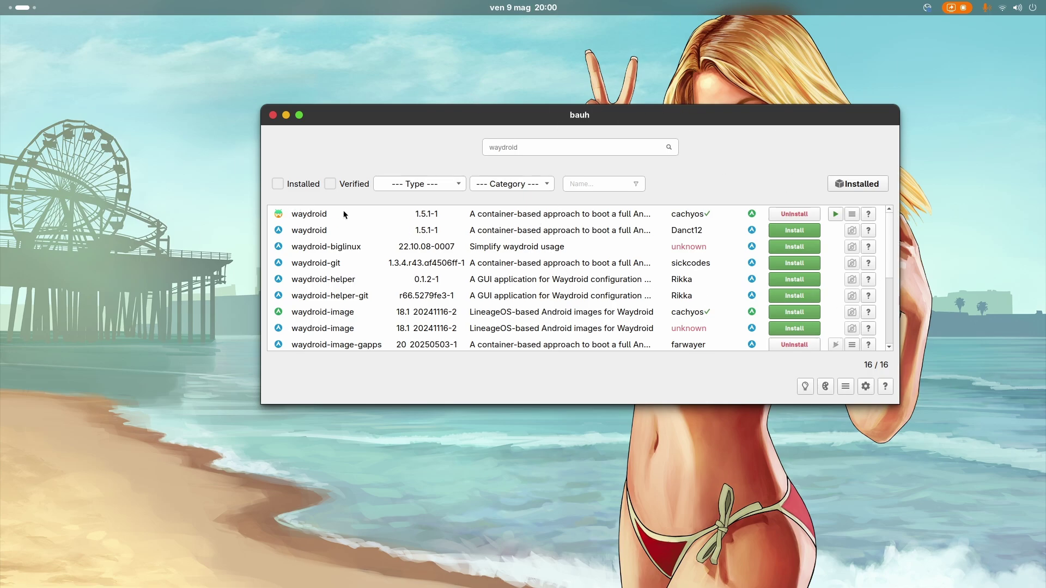
click(643, 214)
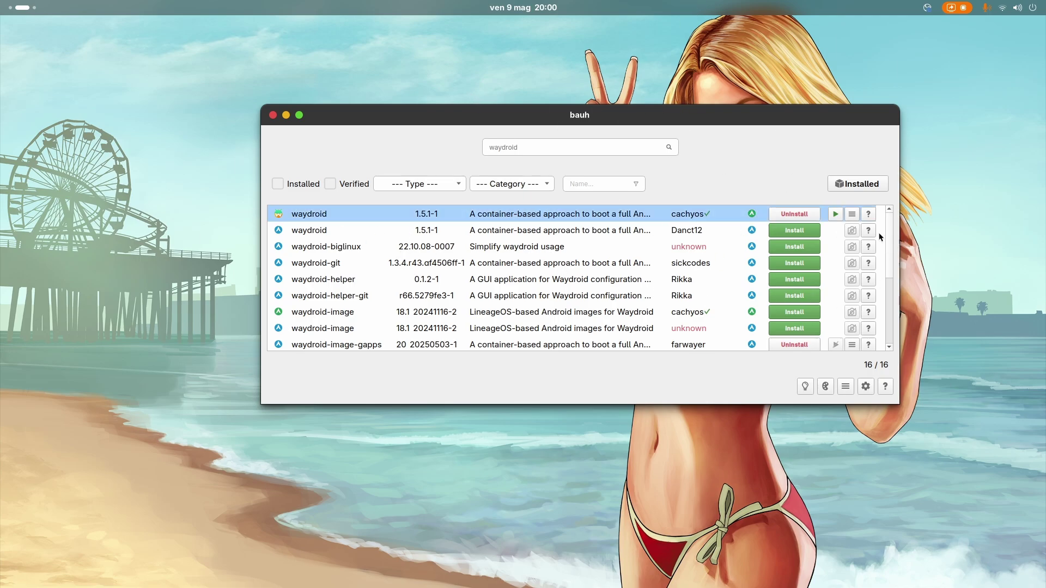
scroll(572, 229, down, 2)
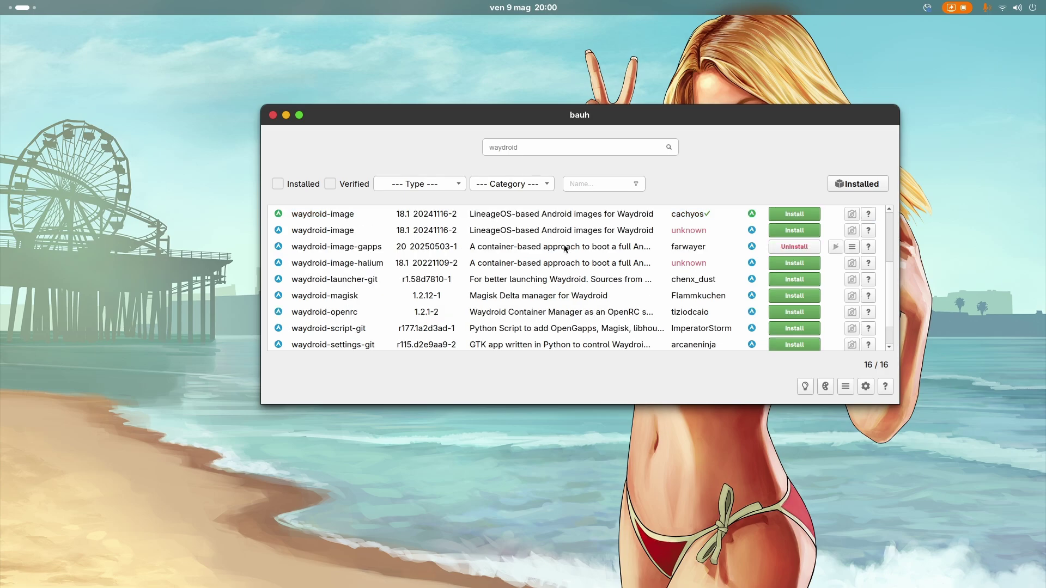
scroll(490, 270, up, 1)
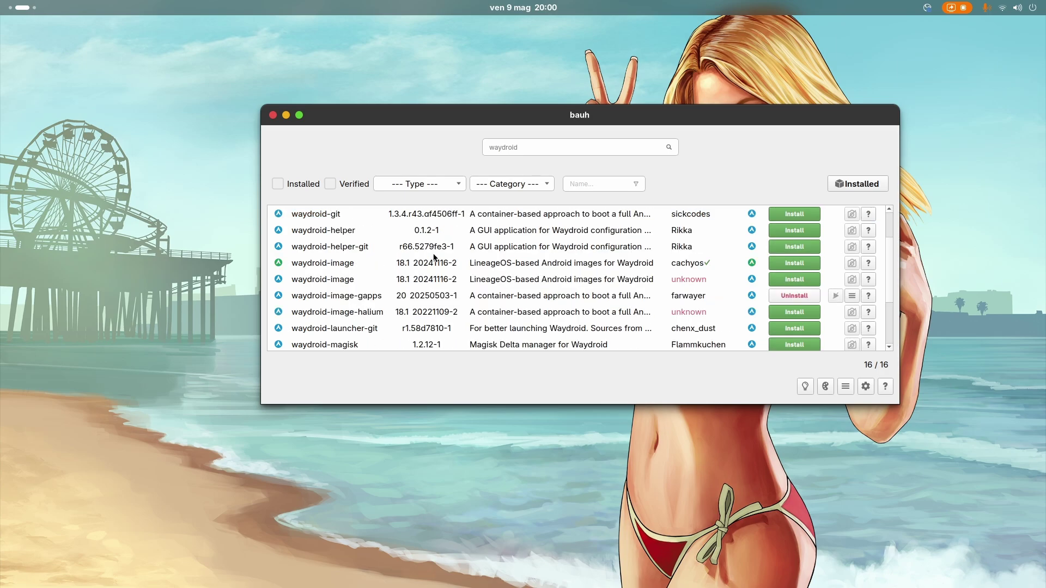
click(329, 301)
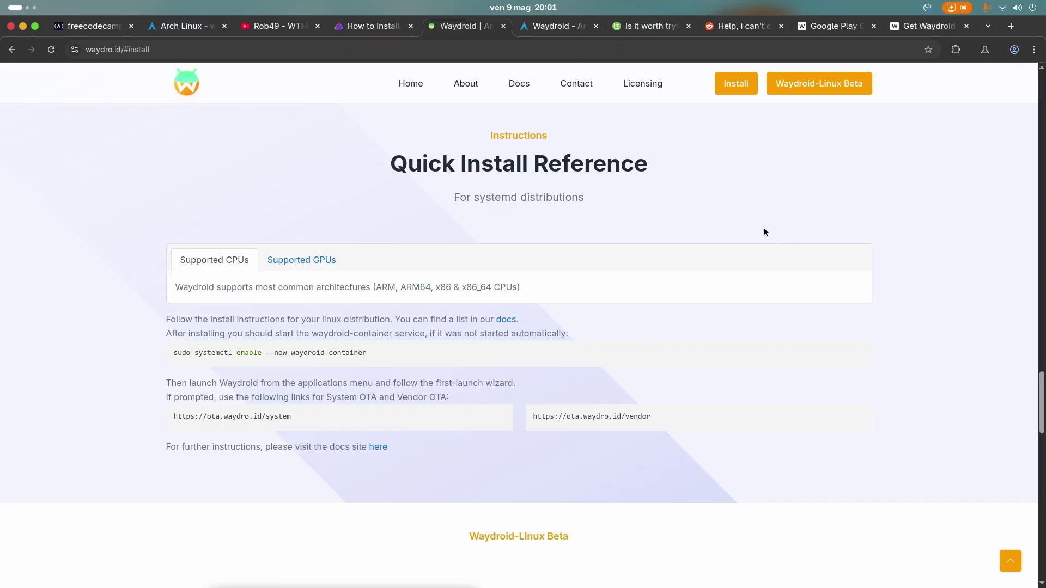
Review the waydro.id install reference, switch to the ArchWiki Waydroid page and look through its Usage section.
drag(166, 320, 423, 319)
click(424, 319)
key(ctrl+Tab)
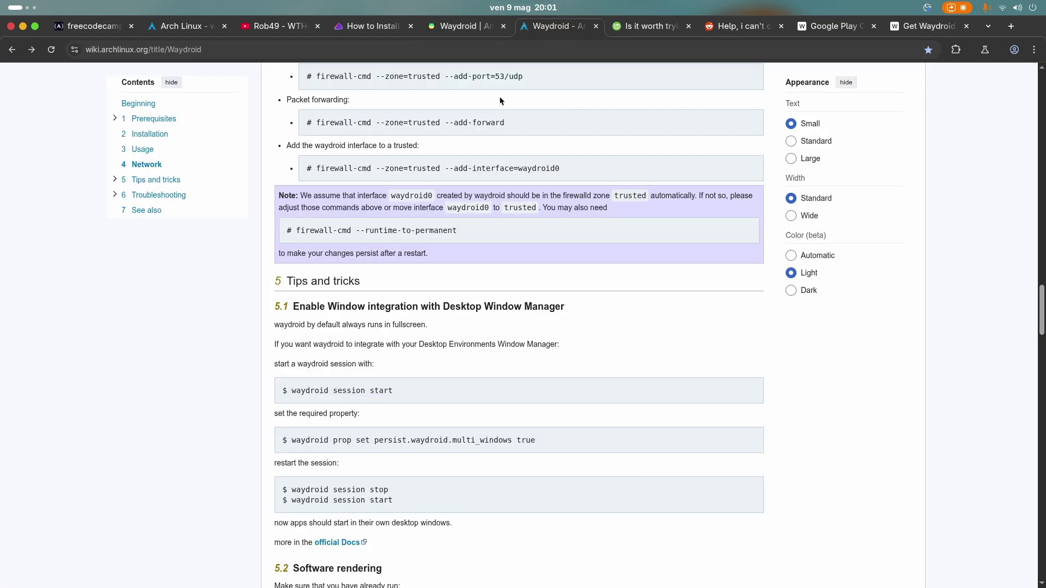
scroll(482, 218, up, 20)
scroll(490, 218, down, 8)
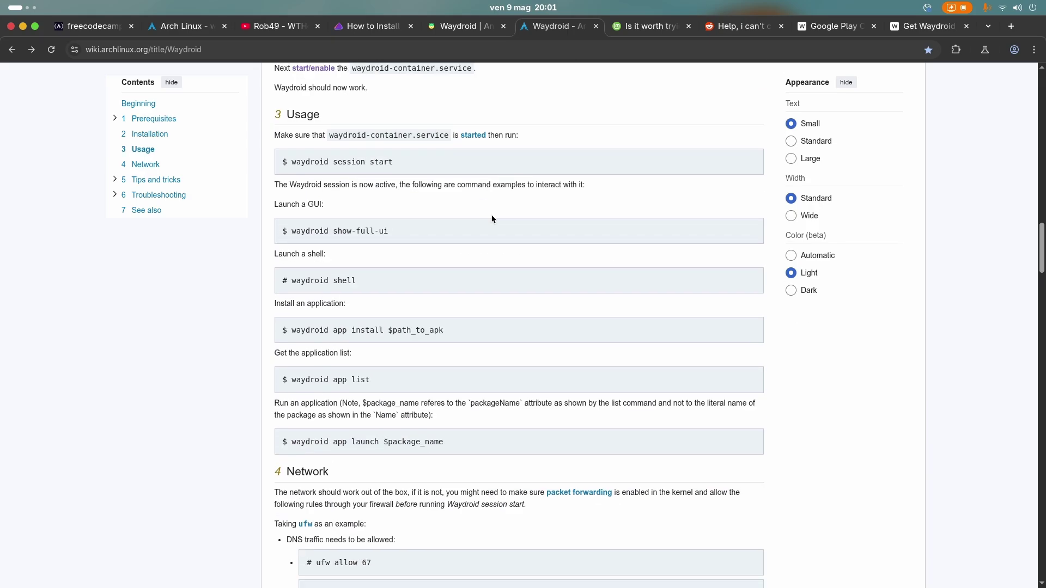
scroll(492, 219, down, 15)
Examine the session start command under the ArchWiki section on window integration with the Desktop Window Manager.
drag(291, 129, 418, 133)
right_click(363, 130)
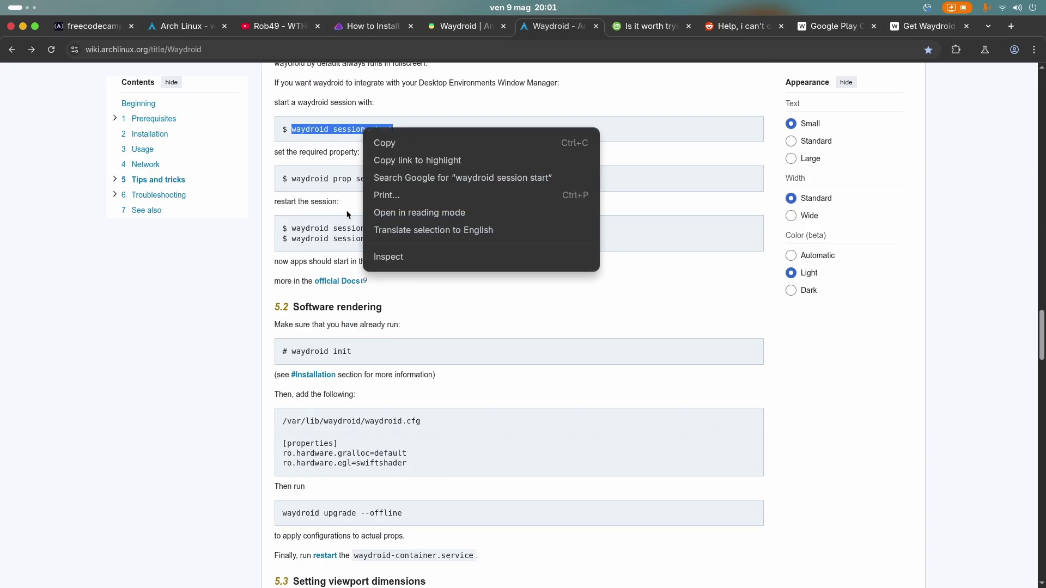
click(327, 285)
click(556, 205)
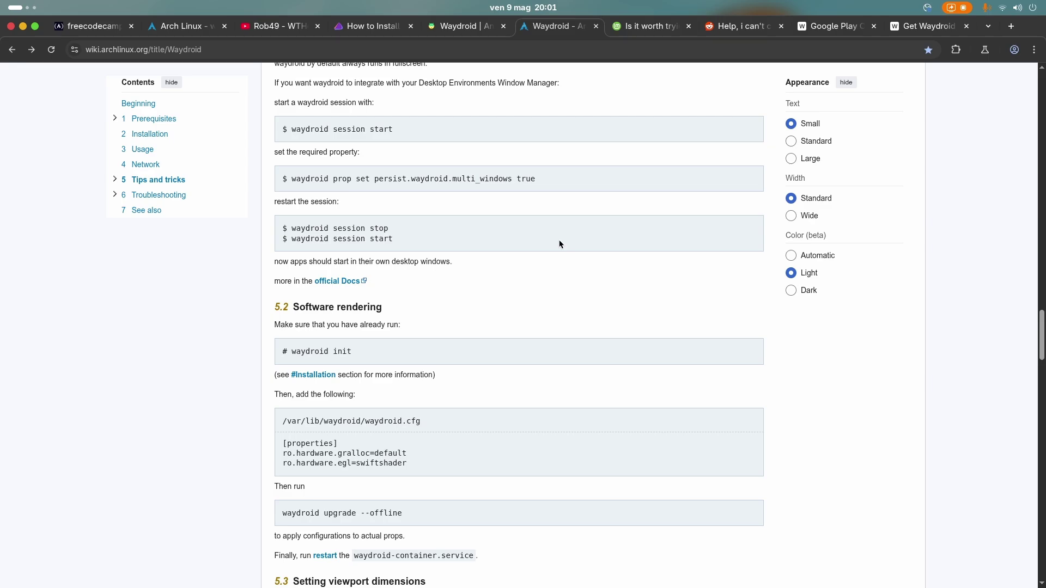
drag(292, 129, 337, 130)
Examine the ArchWiki Installation and Usage sections, highlighting the commands waydroid session start and waydroid show-full-ui.
scroll(612, 298, up, 15)
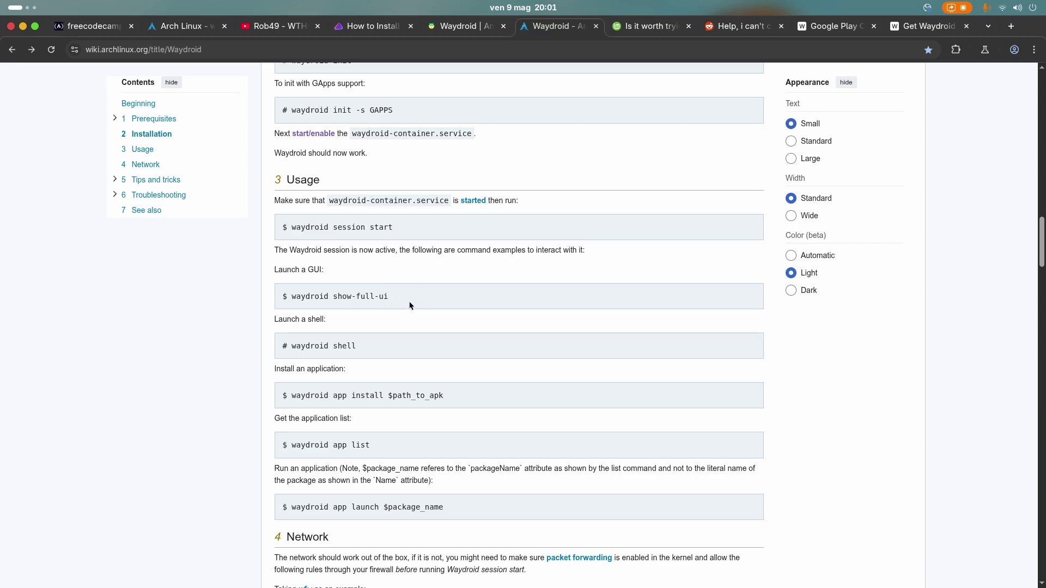
triple_click(293, 297)
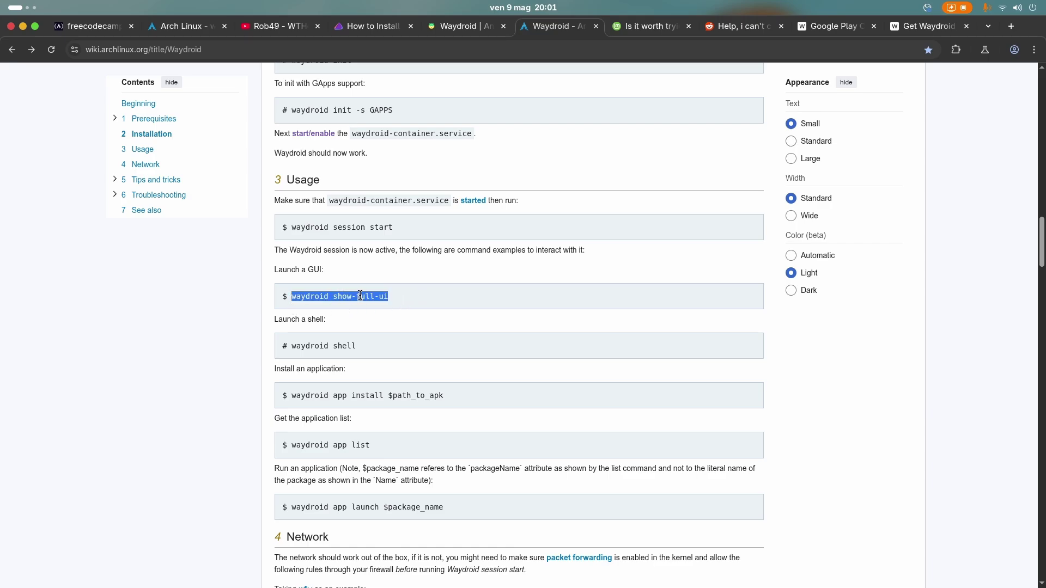
scroll(382, 324, up, 3)
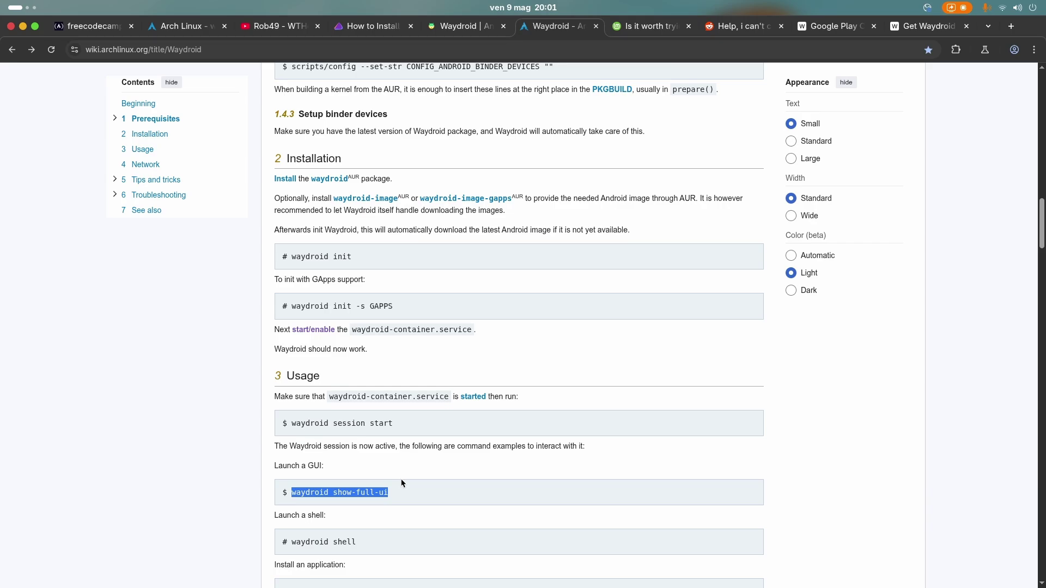
scroll(403, 483, down, 4)
click(414, 241)
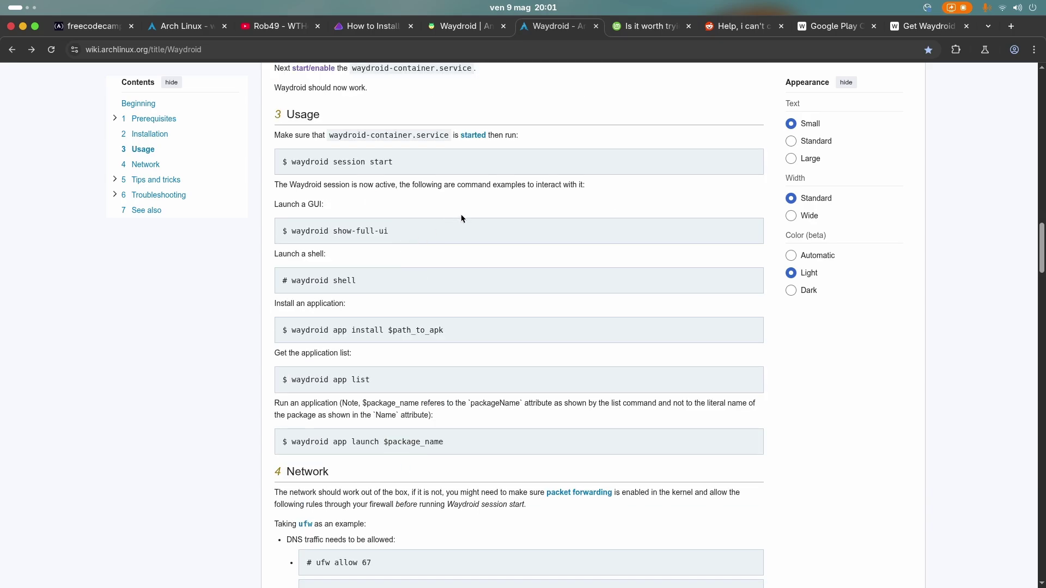
drag(292, 161, 406, 166)
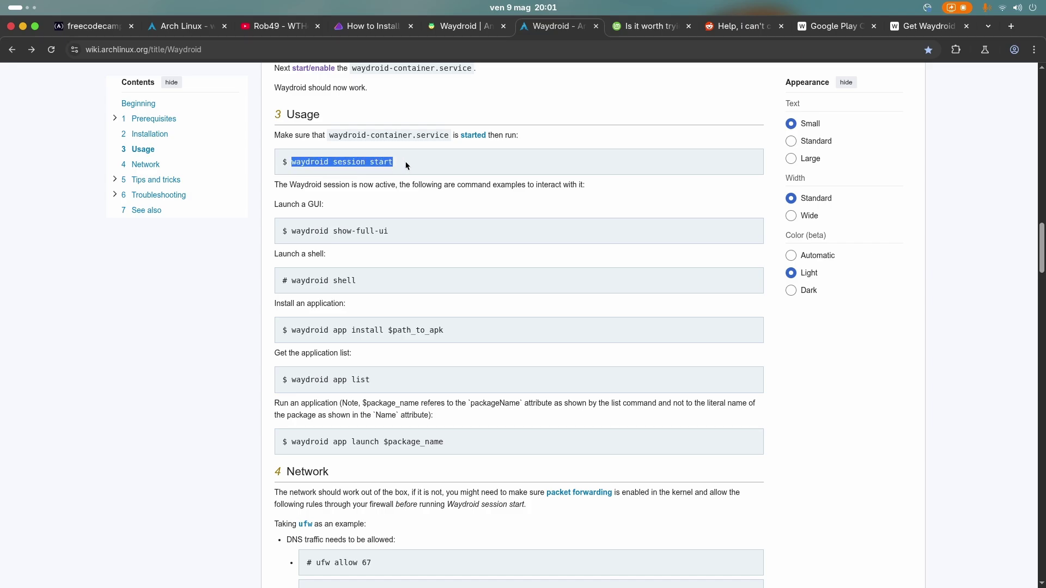
click(338, 170)
drag(293, 164, 402, 167)
click(370, 232)
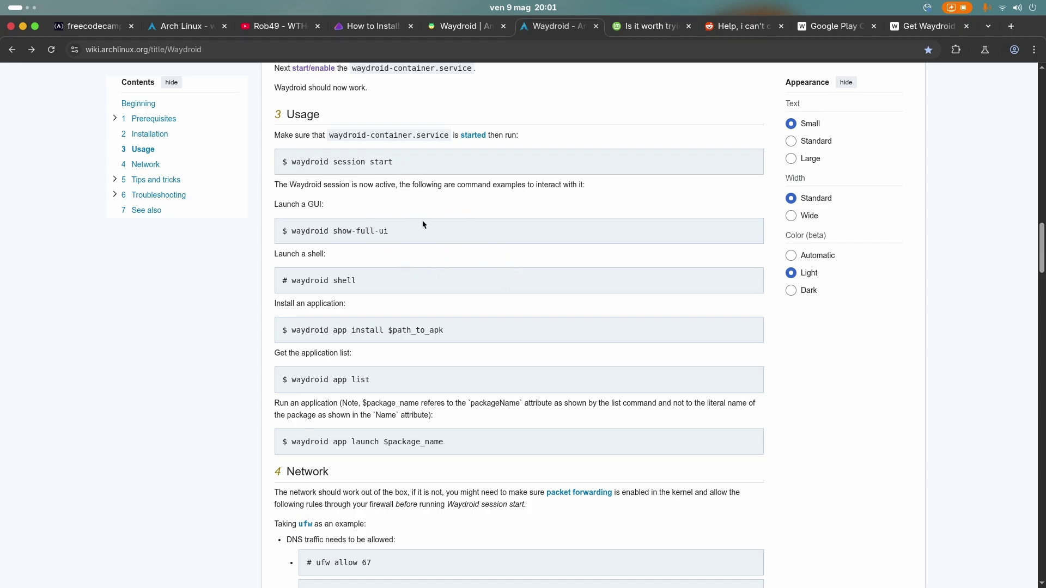
drag(290, 231, 391, 235)
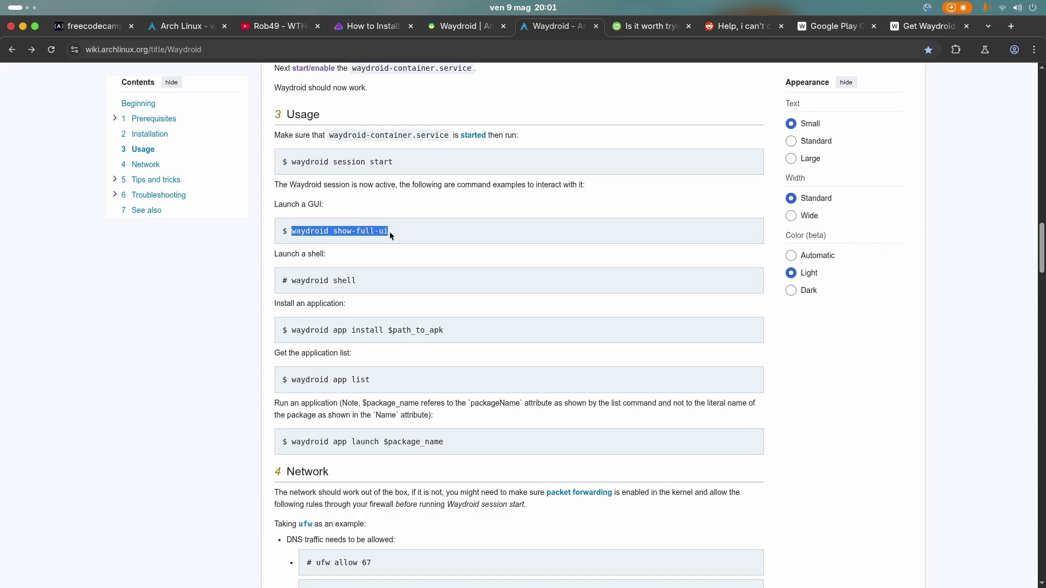
right_click(390, 235)
click(401, 246)
scroll(591, 321, down, 6)
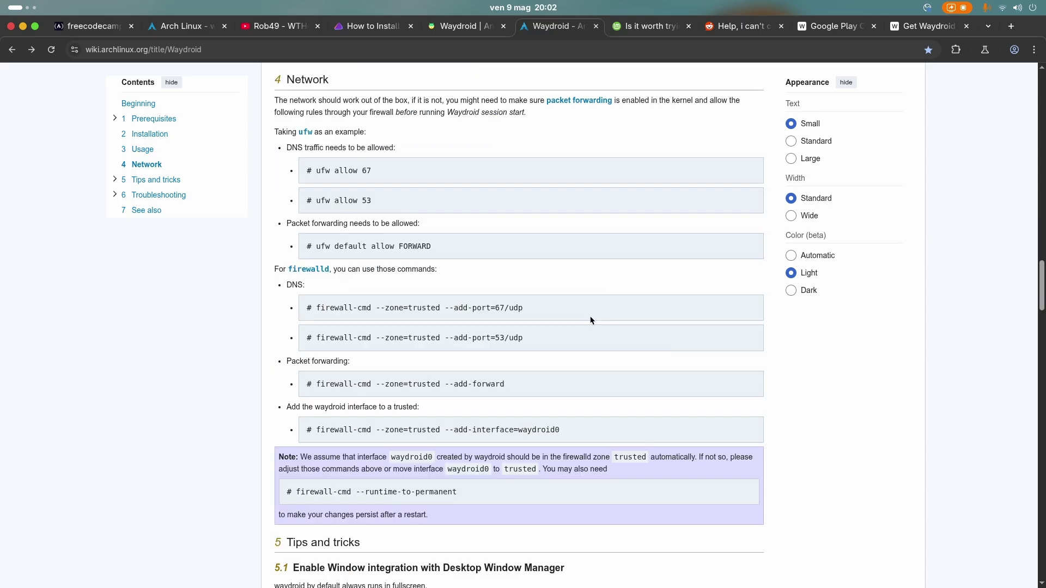
Switch to the running Waydroid window, view the installed Android apps in the app drawer and close it.
key(super)
click(606, 210)
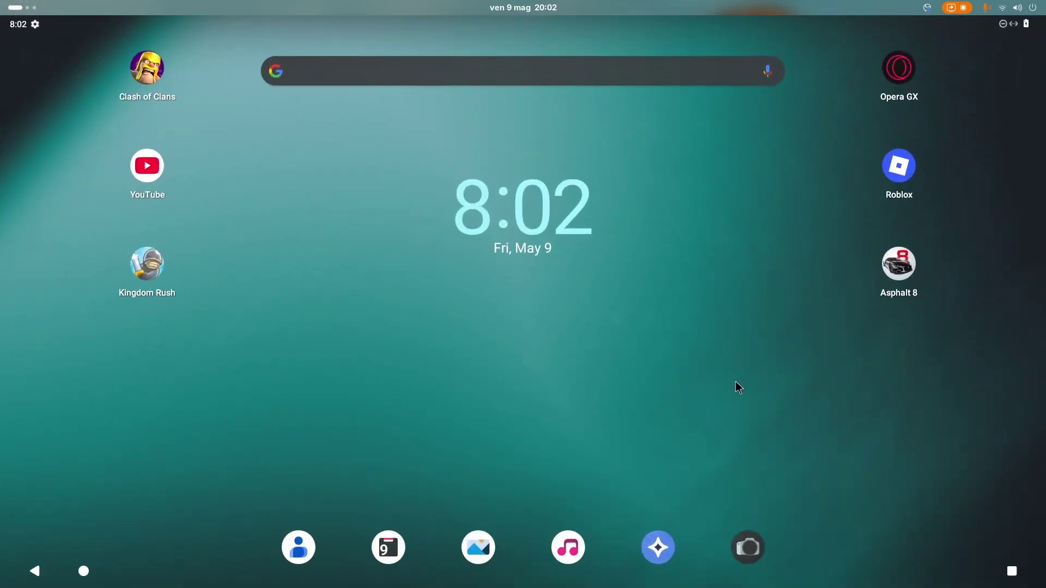
drag(511, 354, 500, 124)
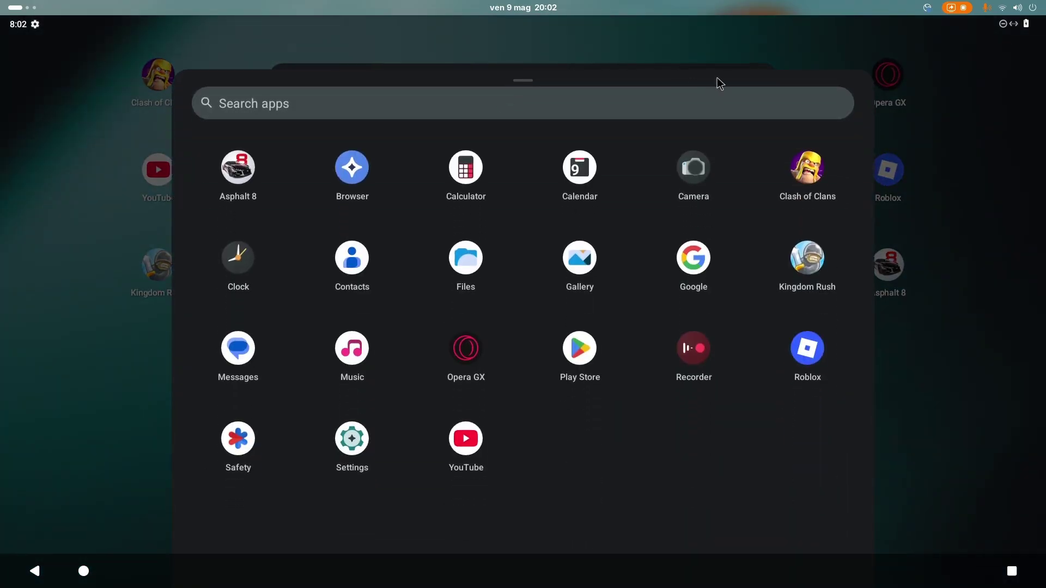
drag(716, 78, 487, 308)
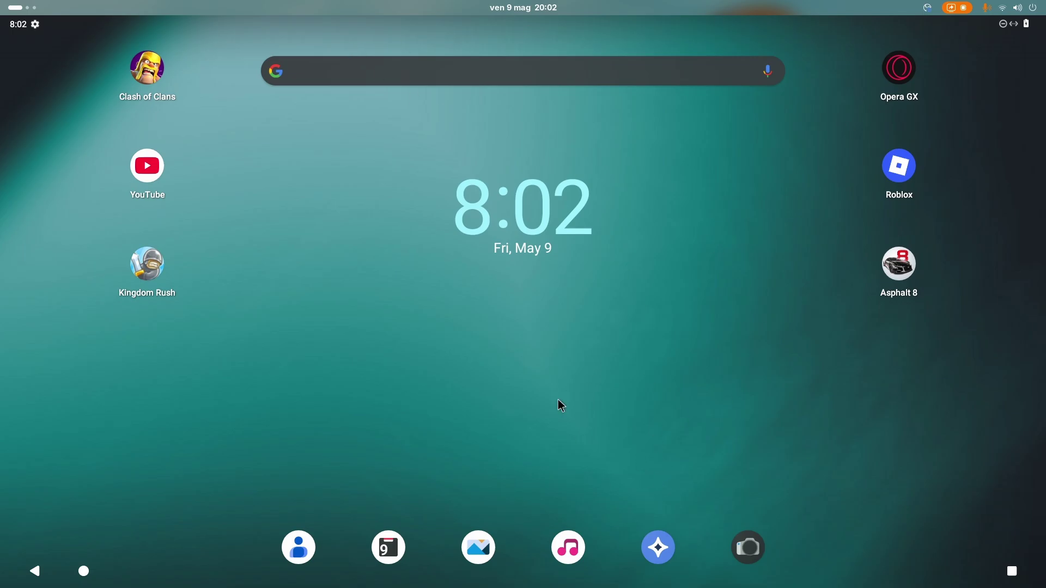
View Waydroid's Android quick settings and notifications, including the internet tile, and close them.
key(super)
click(596, 195)
drag(1001, 30, 1001, 261)
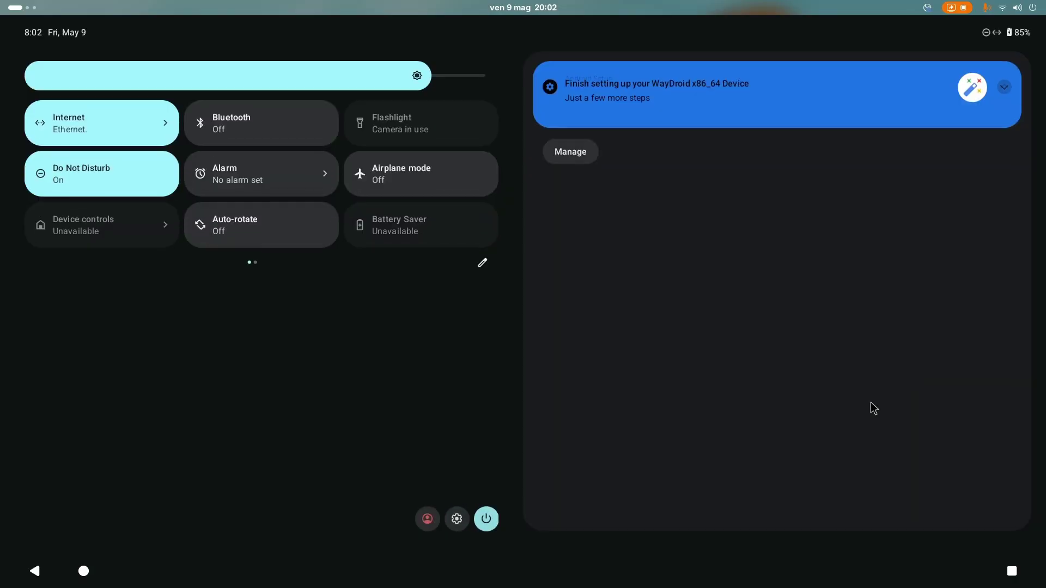
drag(418, 450, 407, 264)
Switch to Chrome and read the Reddit thread's firewall solution for connecting Waydroid to the internet.
key(super)
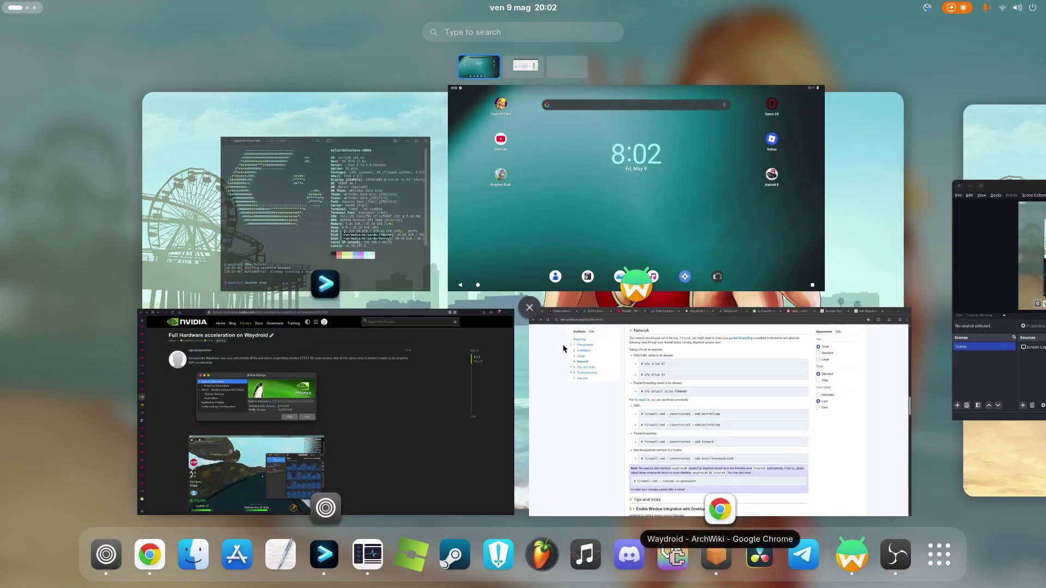
click(683, 501)
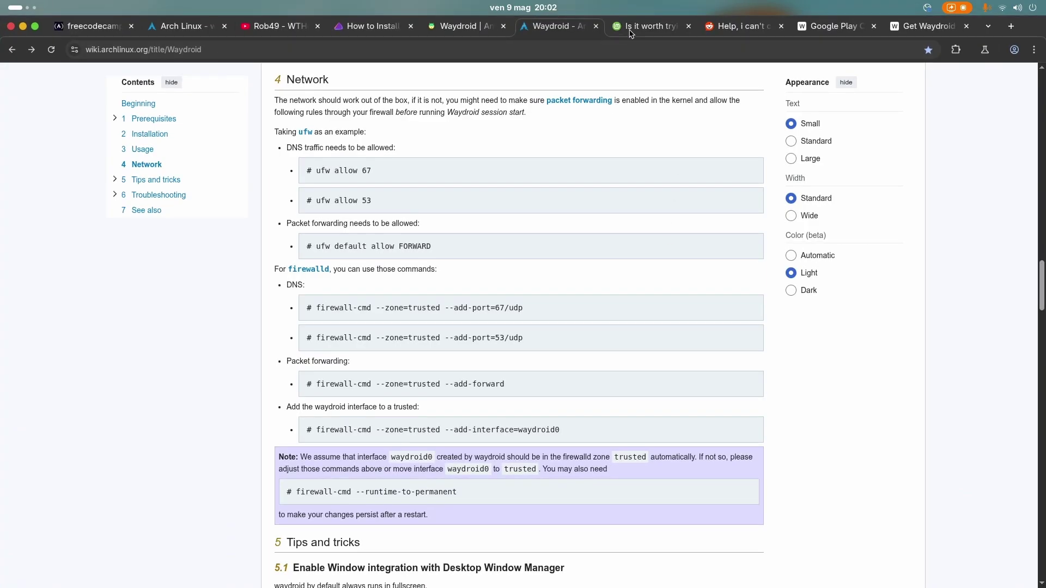
click(630, 31)
click(745, 28)
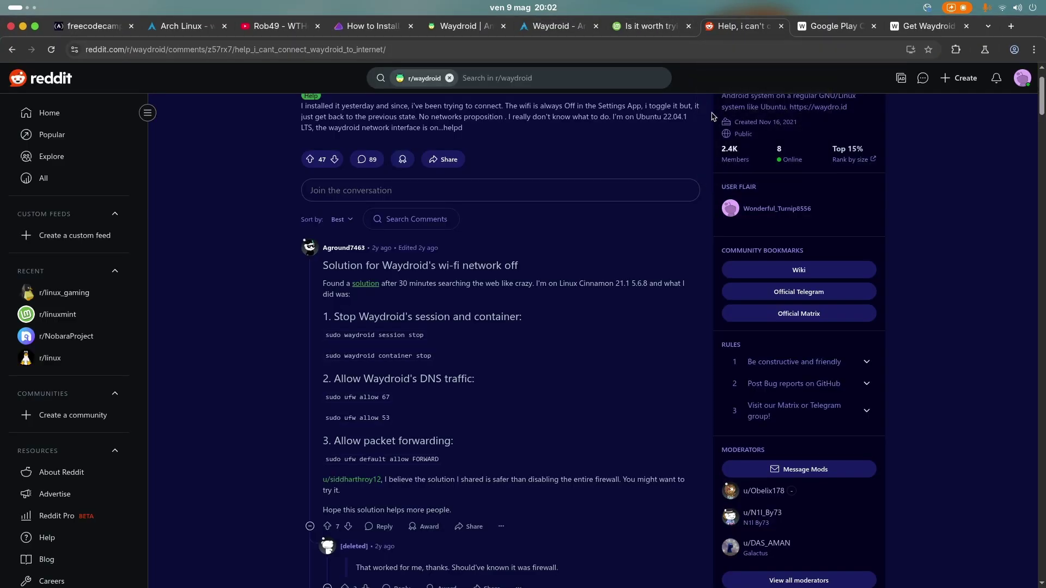
scroll(570, 320, up, 2)
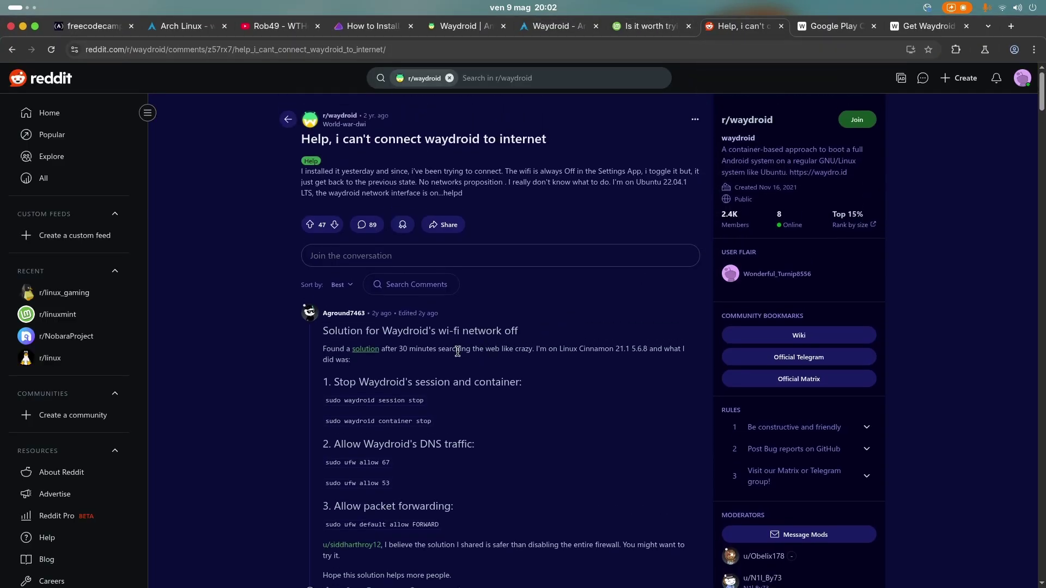
scroll(479, 384, down, 1)
drag(460, 362, 482, 362)
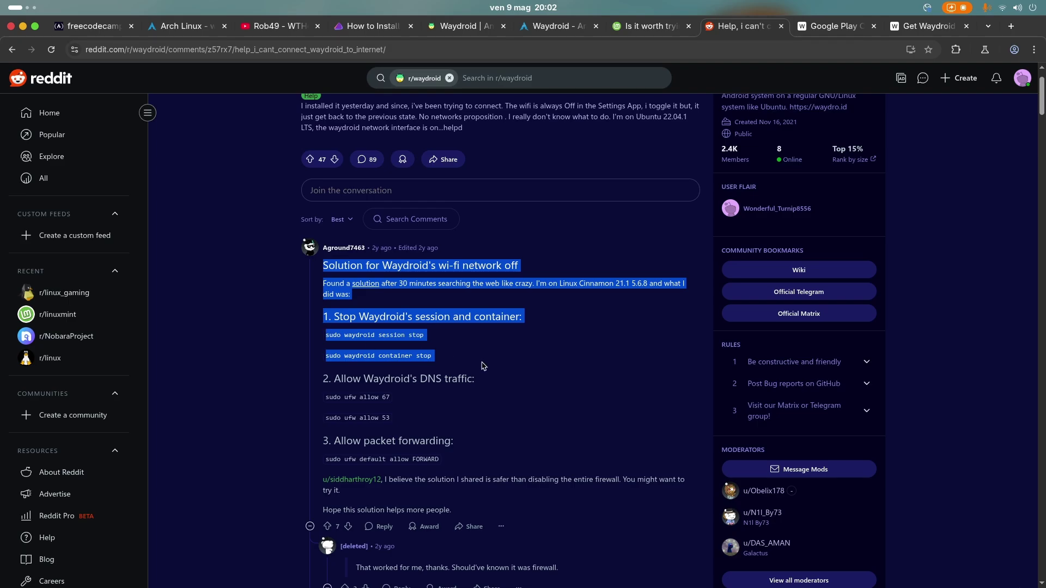
click(342, 349)
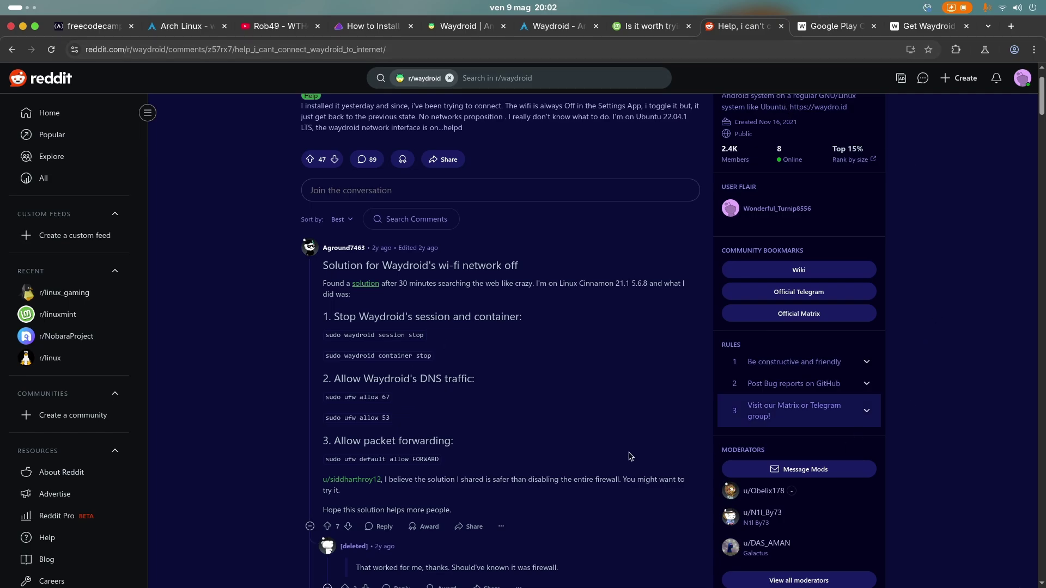
Read the Google Play Certification instructions in the Waydroid docs, minimize the browser and show the open windows.
click(805, 30)
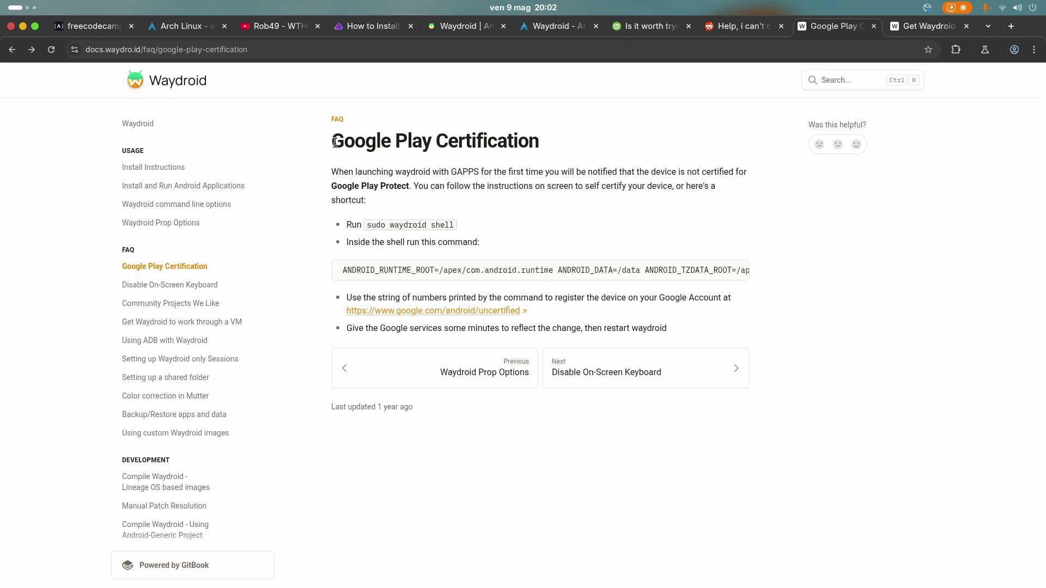
drag(331, 135, 708, 330)
click(709, 331)
click(23, 26)
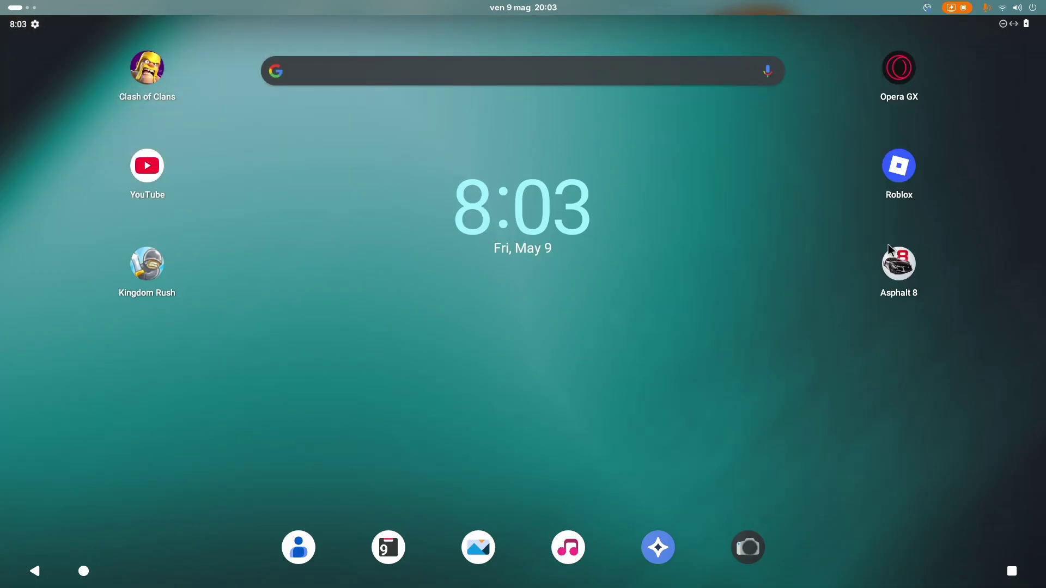
key(super)
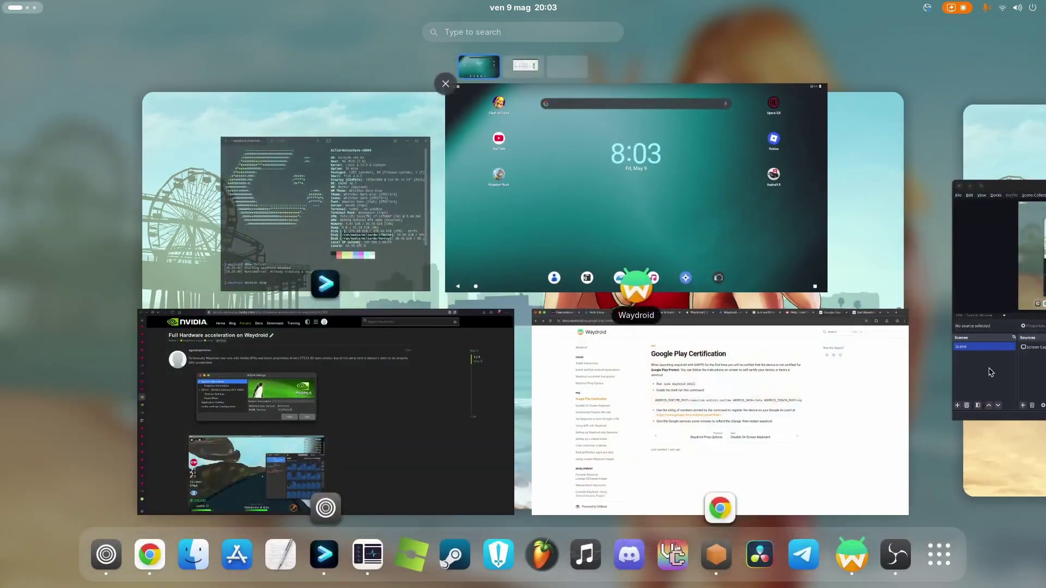
Show the installed desktop applications and launch NVIDIA X Server Settings.
click(630, 126)
key(super)
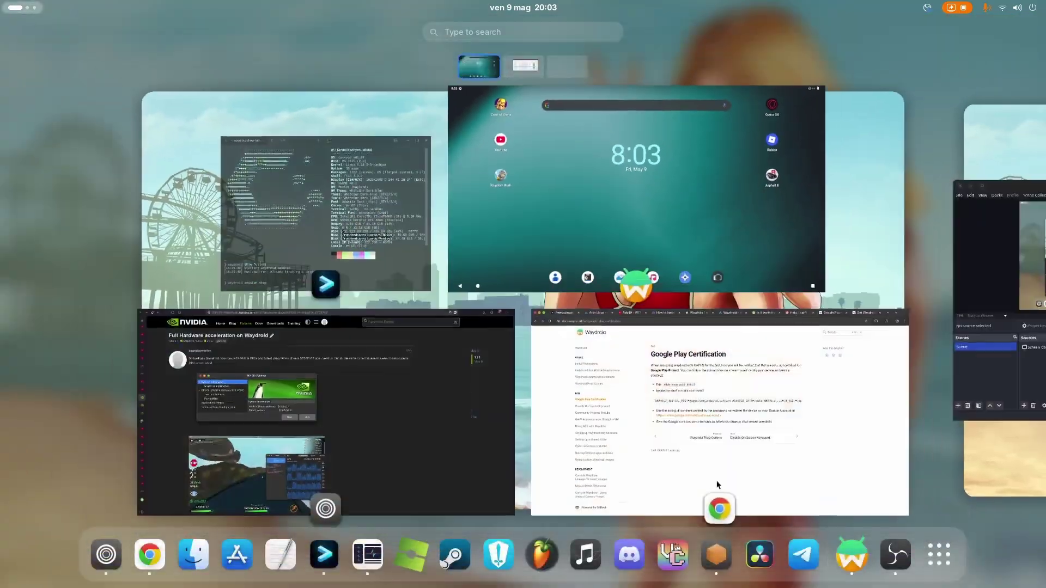
click(937, 556)
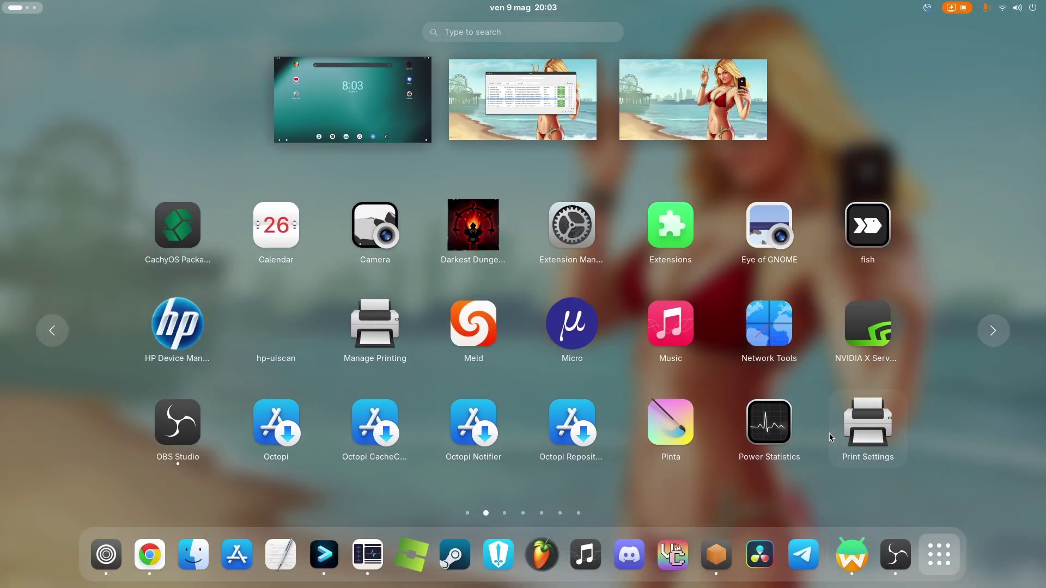
click(869, 326)
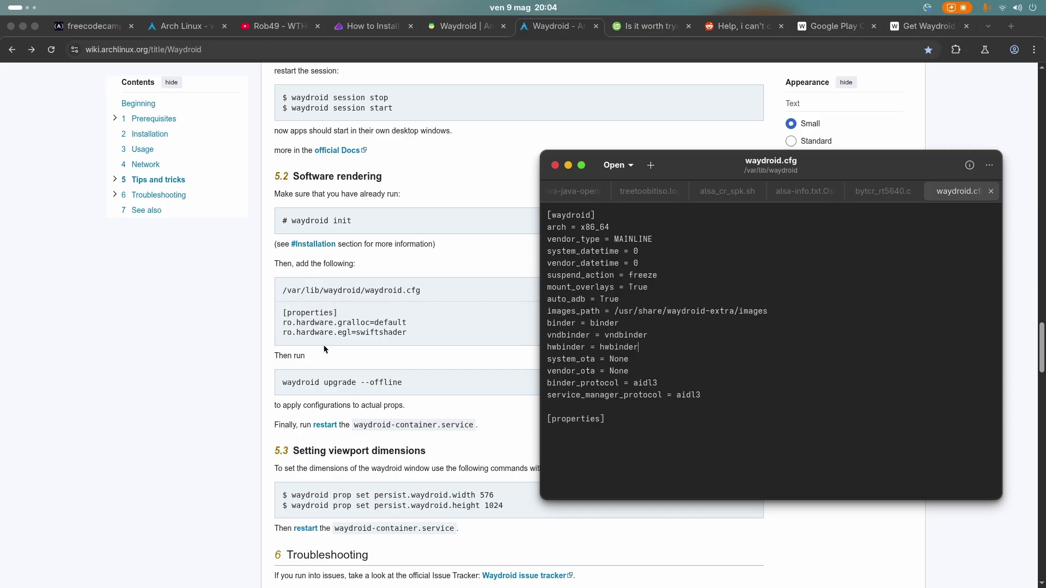
Examine the [properties] section of waydroid.cfg alongside the Arch Wiki's software rendering instructions.
click(727, 419)
click(578, 457)
drag(660, 428, 604, 390)
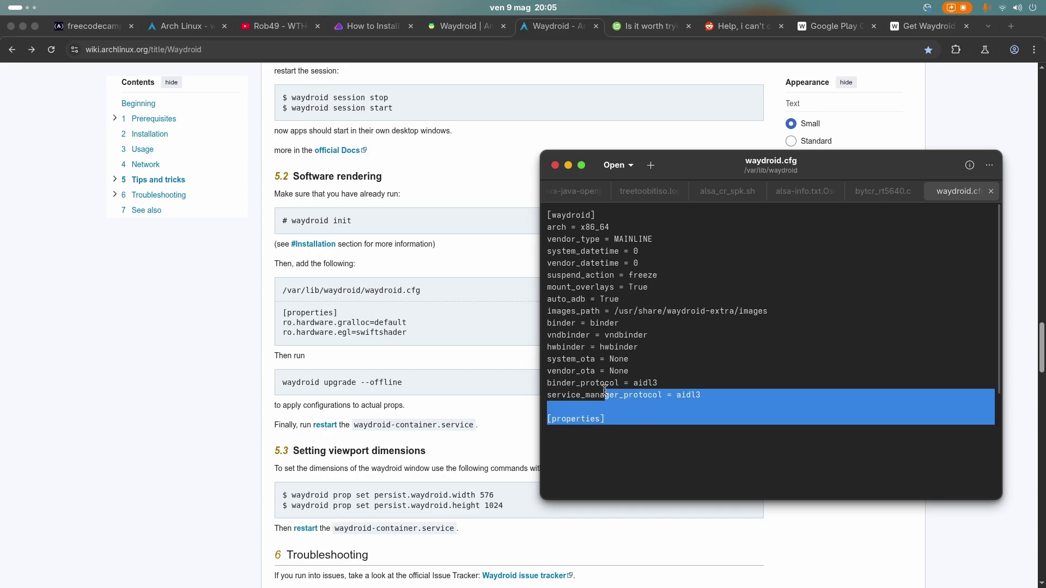
click(674, 422)
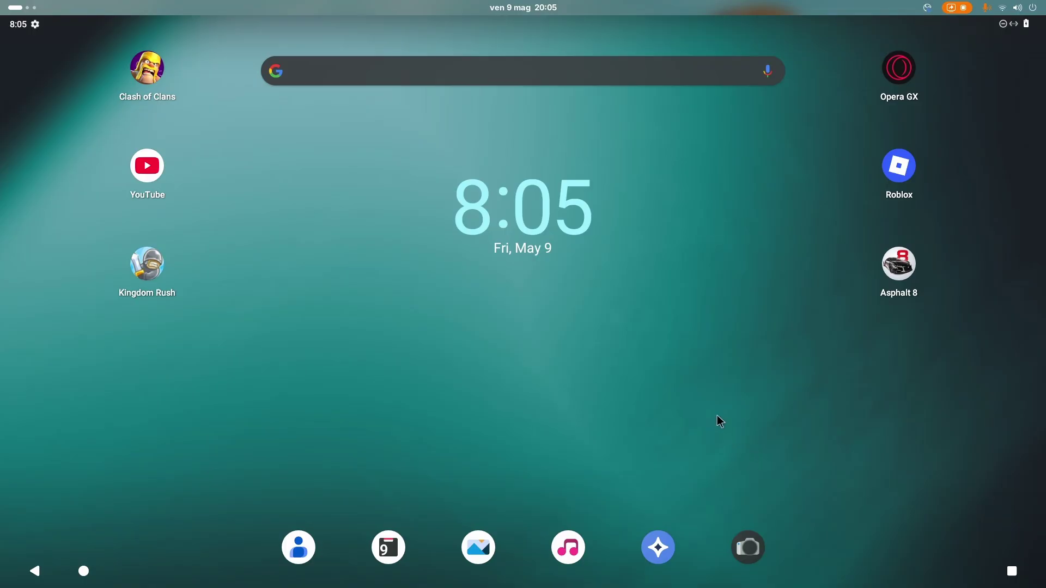
View the installed Android apps in Waydroid's app drawer and close it.
drag(759, 461, 678, 189)
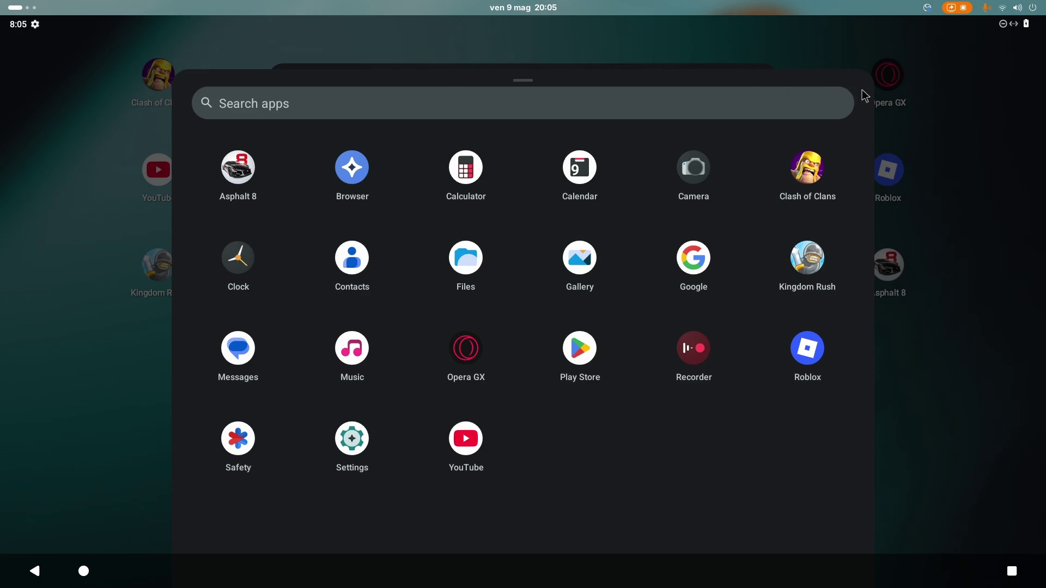
click(933, 300)
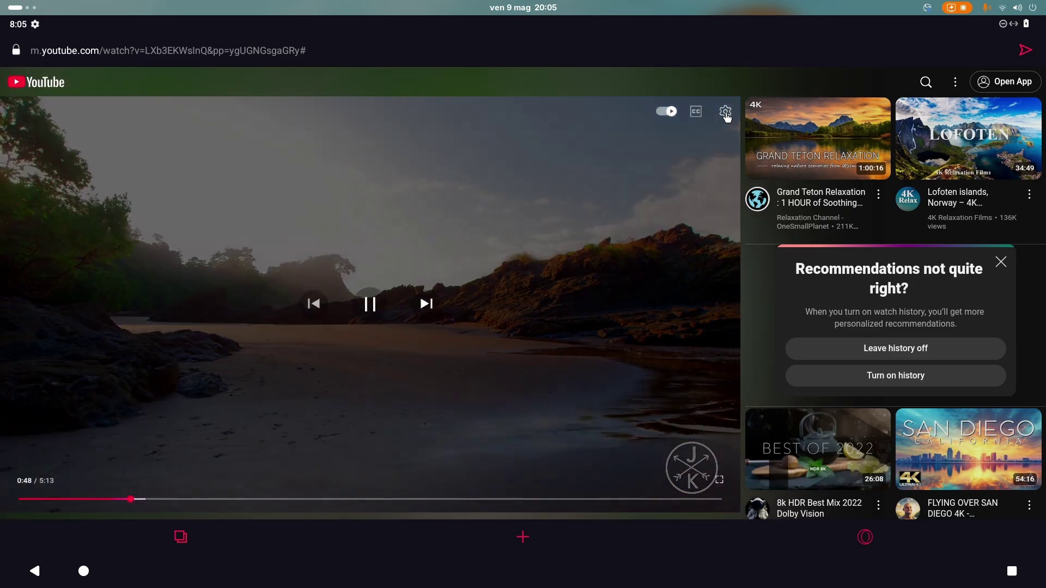
View the quality options of the YouTube video playing in Opera GX and switch the video to full screen.
click(726, 111)
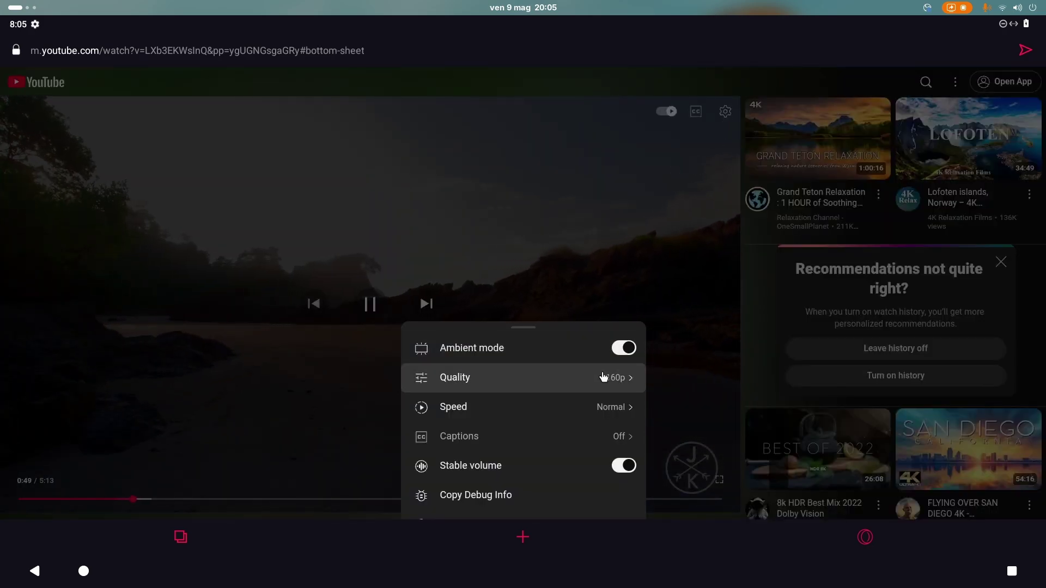
click(602, 376)
click(464, 212)
click(713, 484)
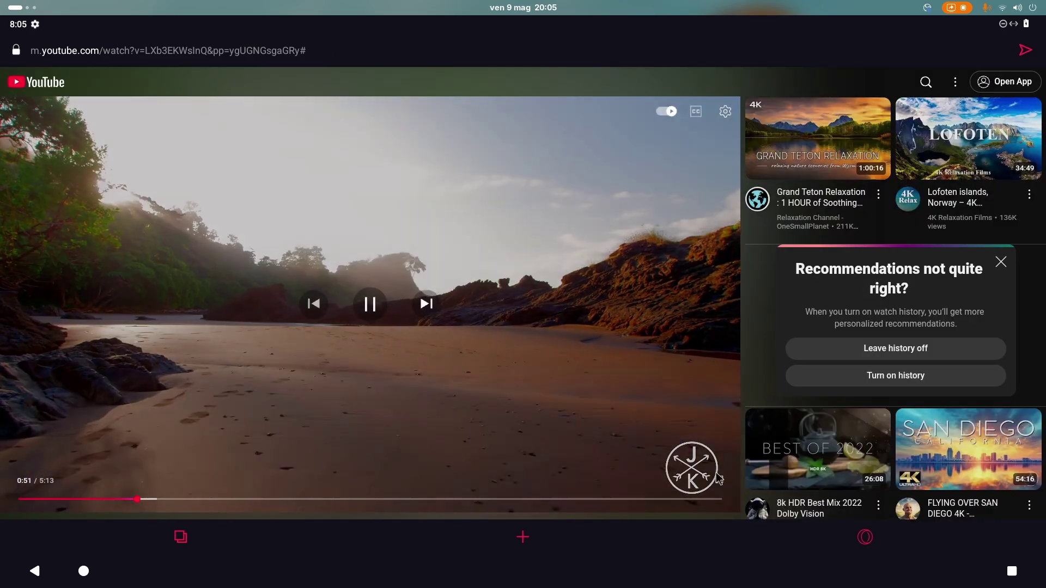
click(726, 480)
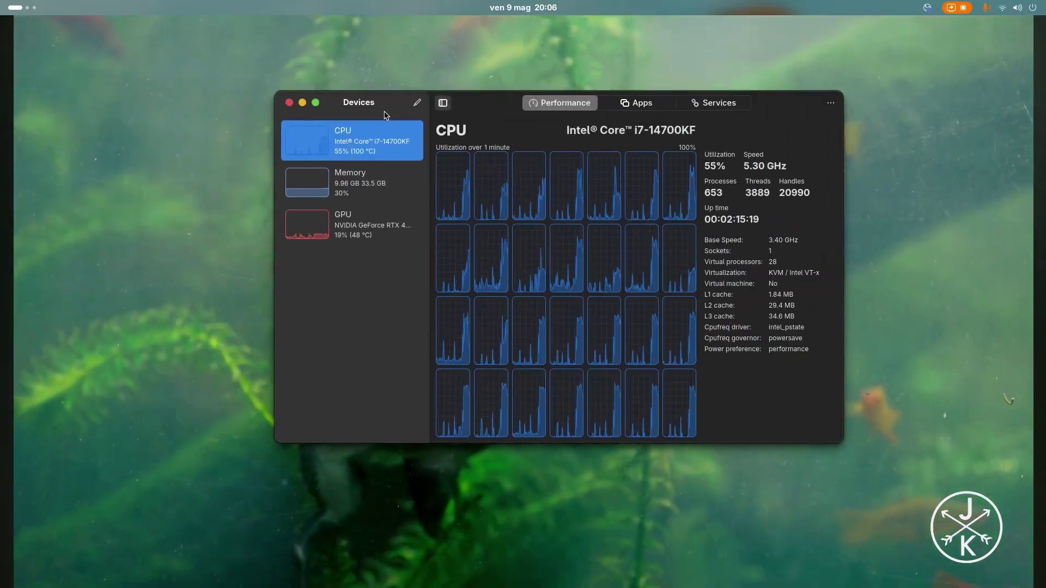
Compare CPU and GPU usage in the system monitor while the full-screen video plays, and minimize the monitor.
drag(383, 113, 686, 161)
click(716, 262)
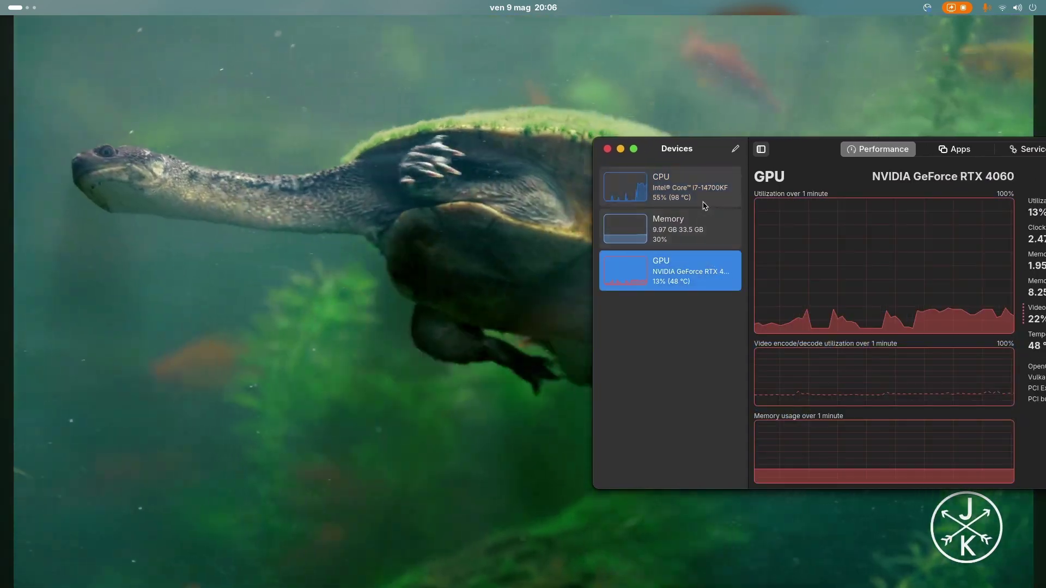
click(713, 185)
drag(713, 156, 545, 170)
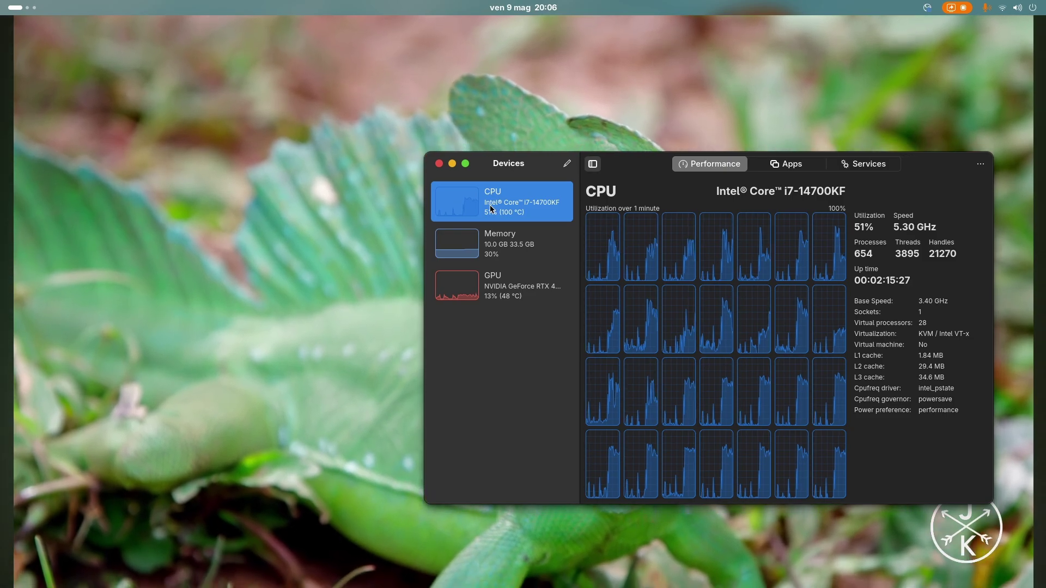
click(523, 281)
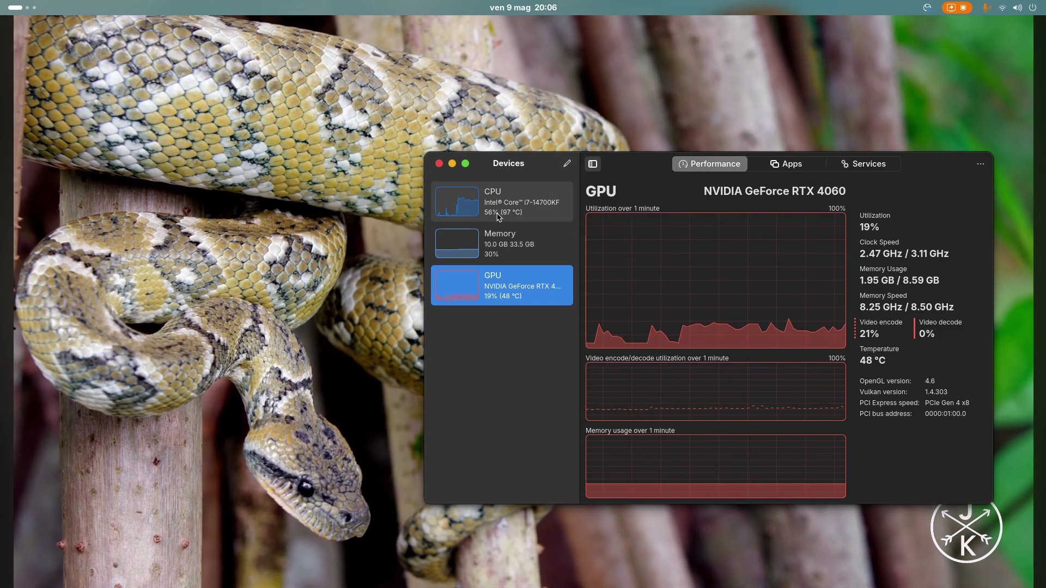
click(501, 201)
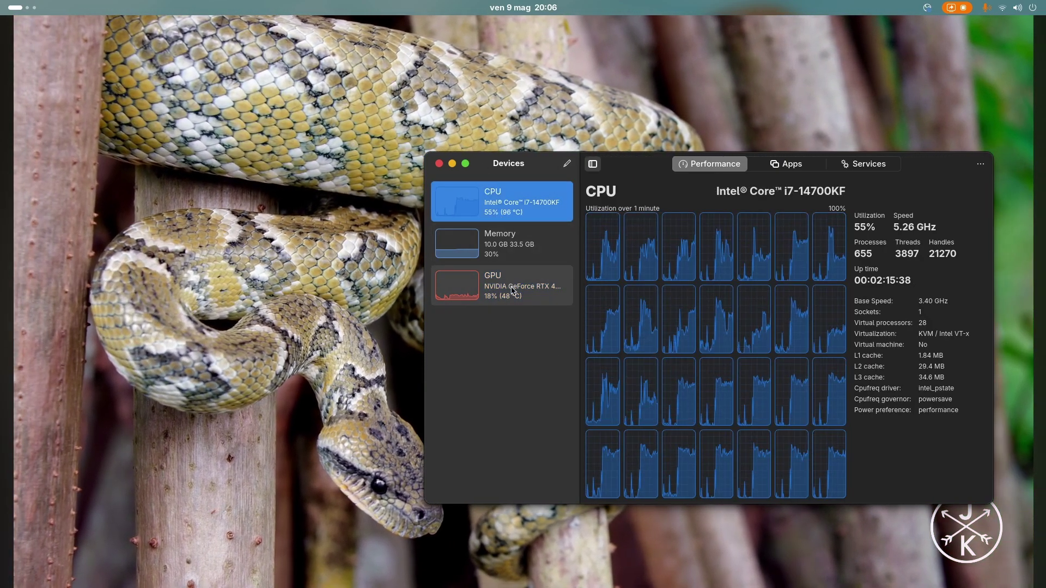
click(536, 288)
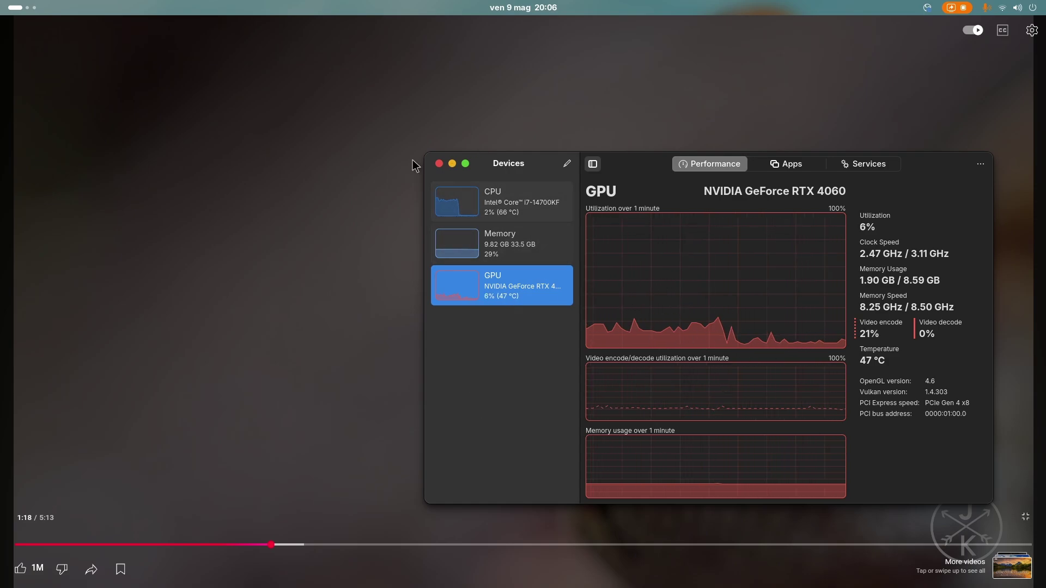
click(452, 163)
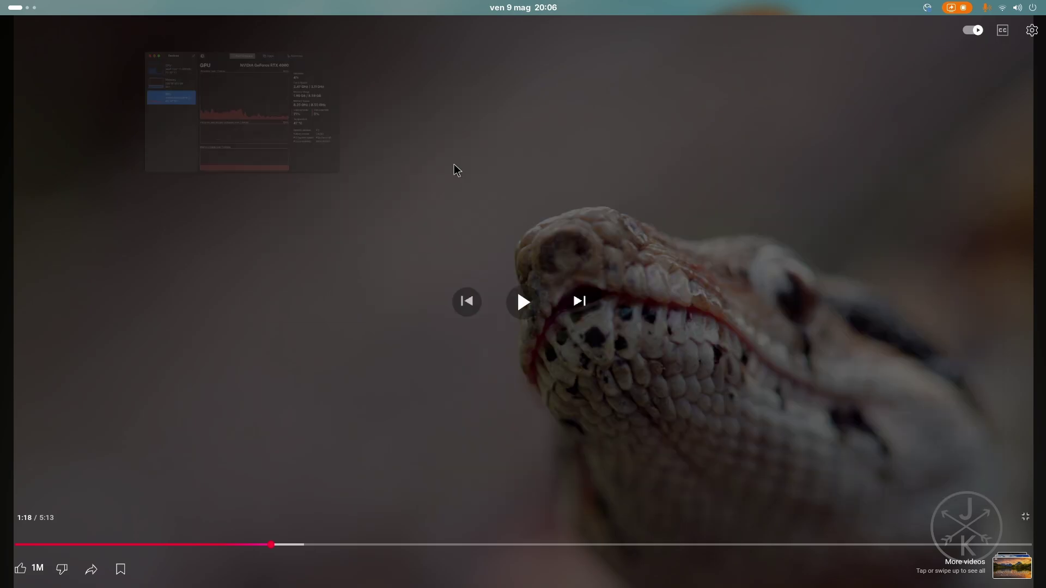
Leave the full-screen video and dismiss Opera GX from Android's recent apps.
click(1024, 522)
scroll(897, 179, down, 2)
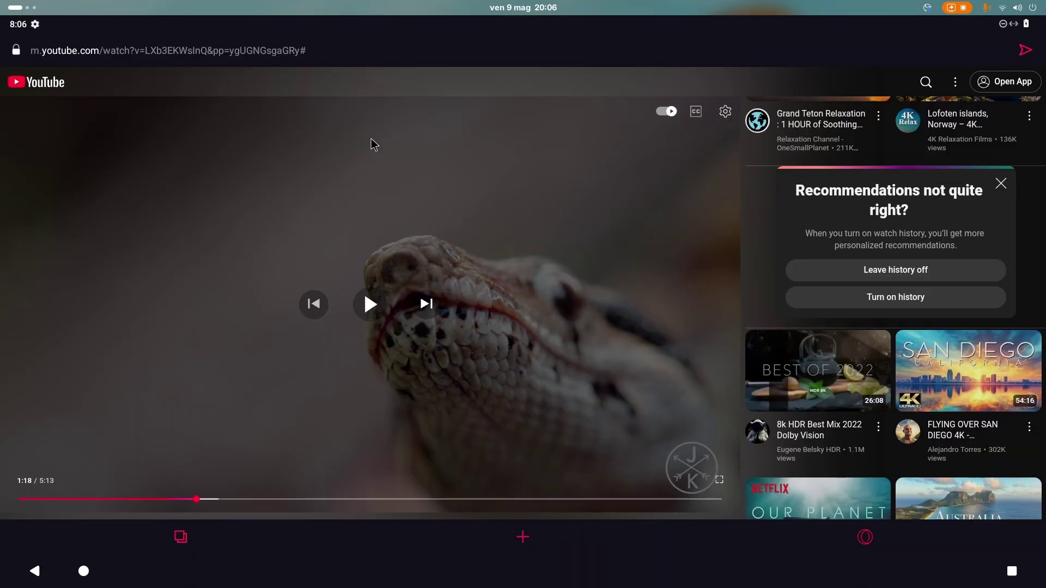
click(1011, 571)
drag(653, 243, 654, 109)
click(1025, 441)
Open the YouTube Android app and browse its home feed.
click(152, 172)
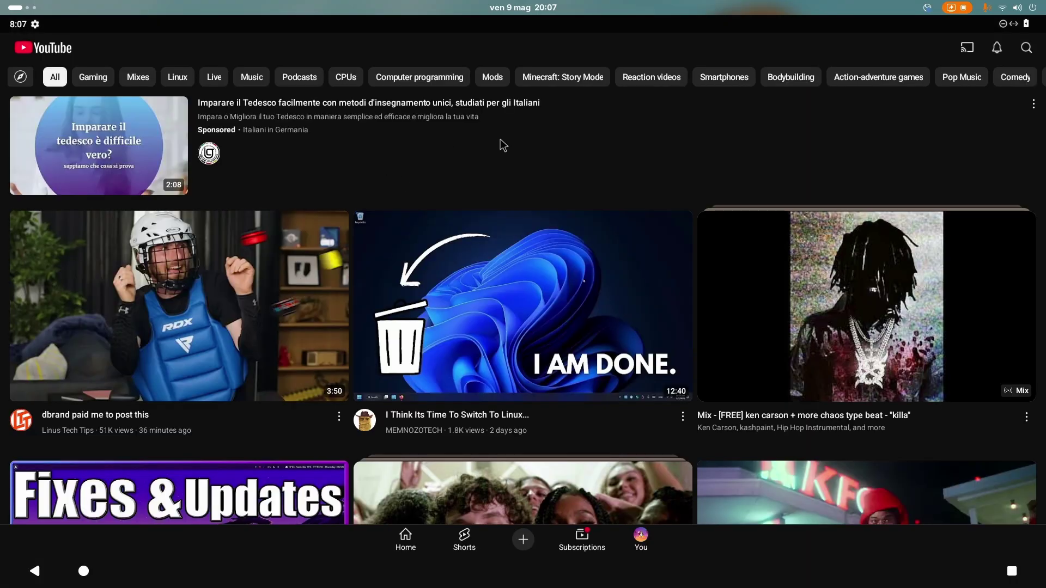
scroll(550, 203, down, 6)
scroll(740, 205, down, 12)
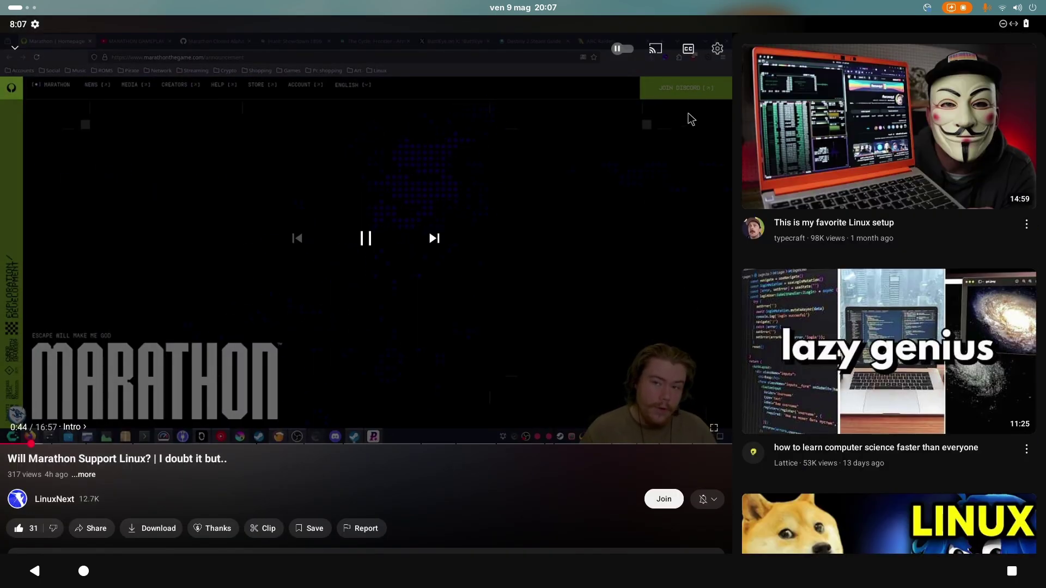
Set the playback quality of the "Will Marathon Support Linux?" video to 1080p60.
click(716, 48)
click(542, 89)
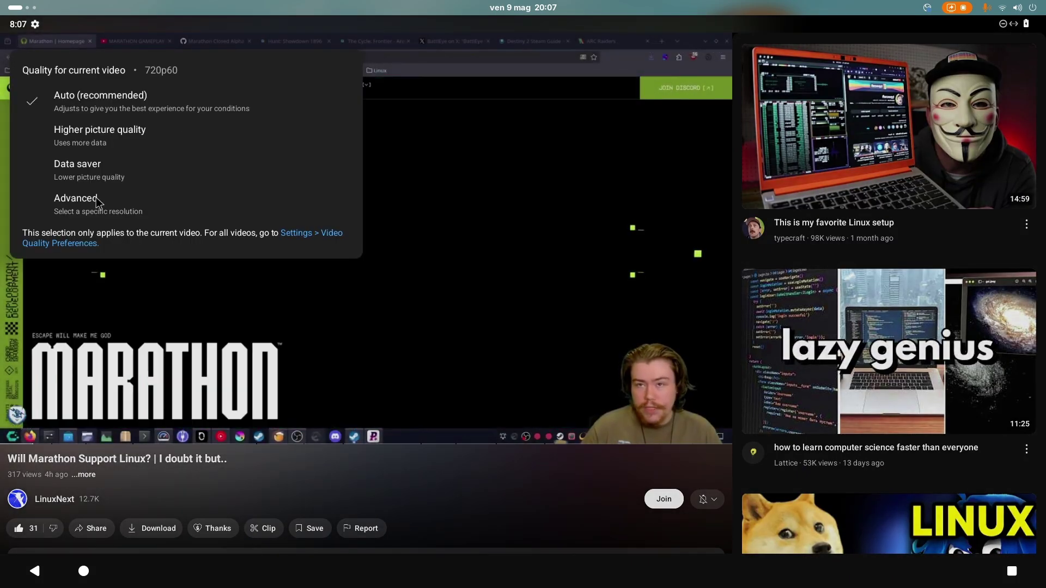
click(91, 109)
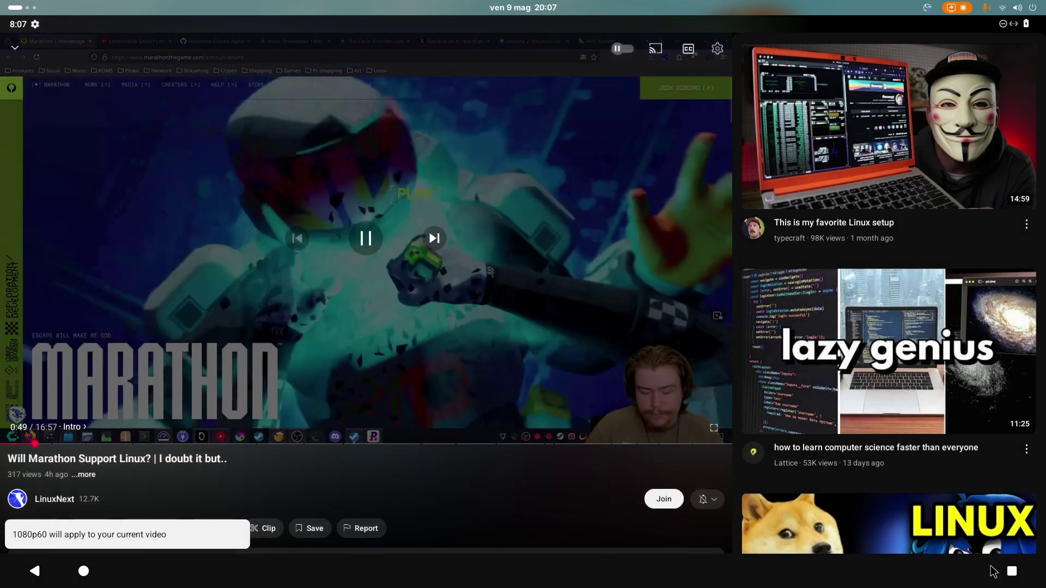
Return to the YouTube video from recent apps, check CPU and GPU usage in the system monitor and minimize it.
click(1011, 570)
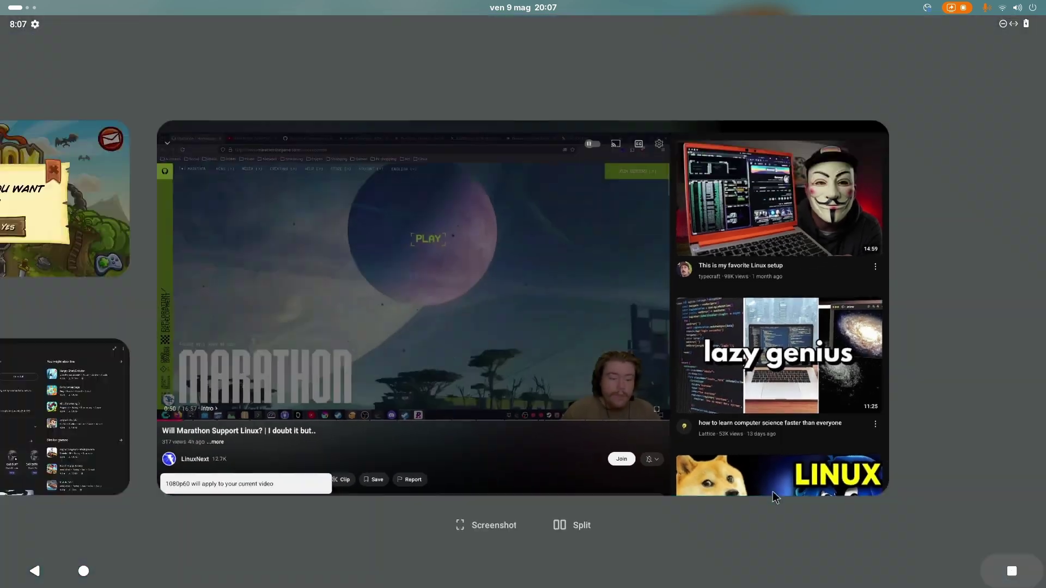
click(391, 307)
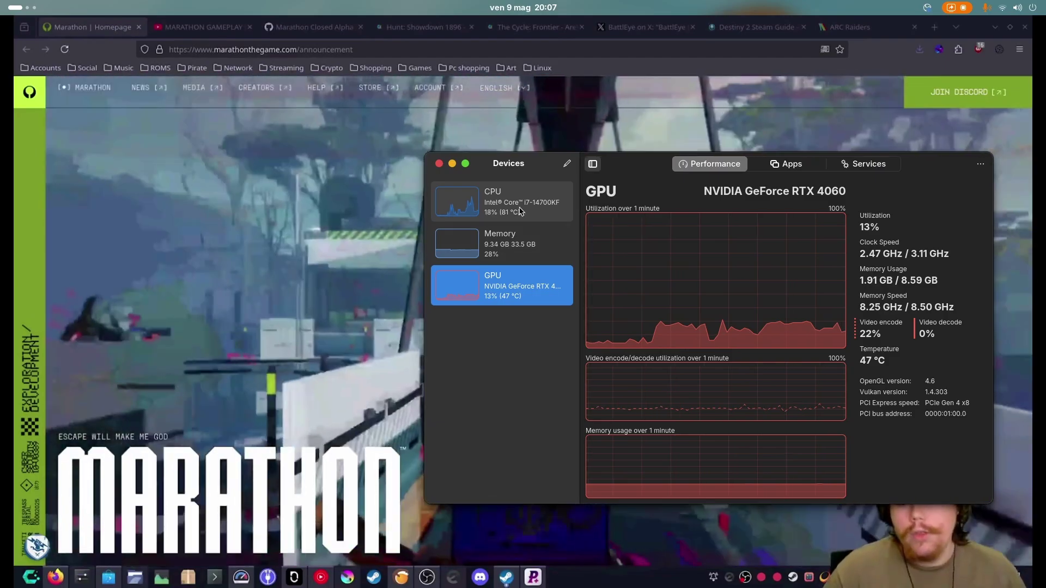
click(520, 211)
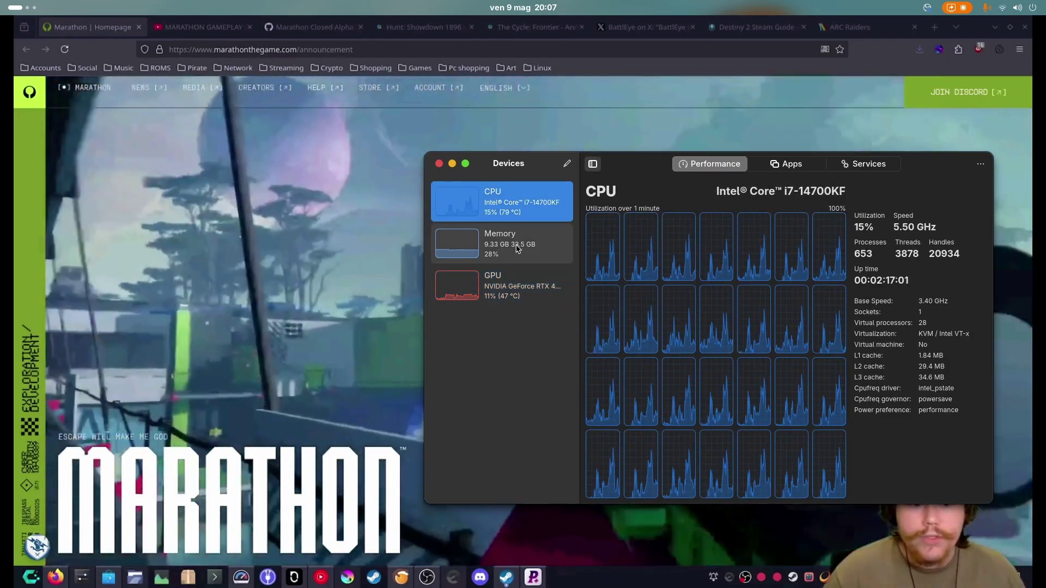
click(512, 279)
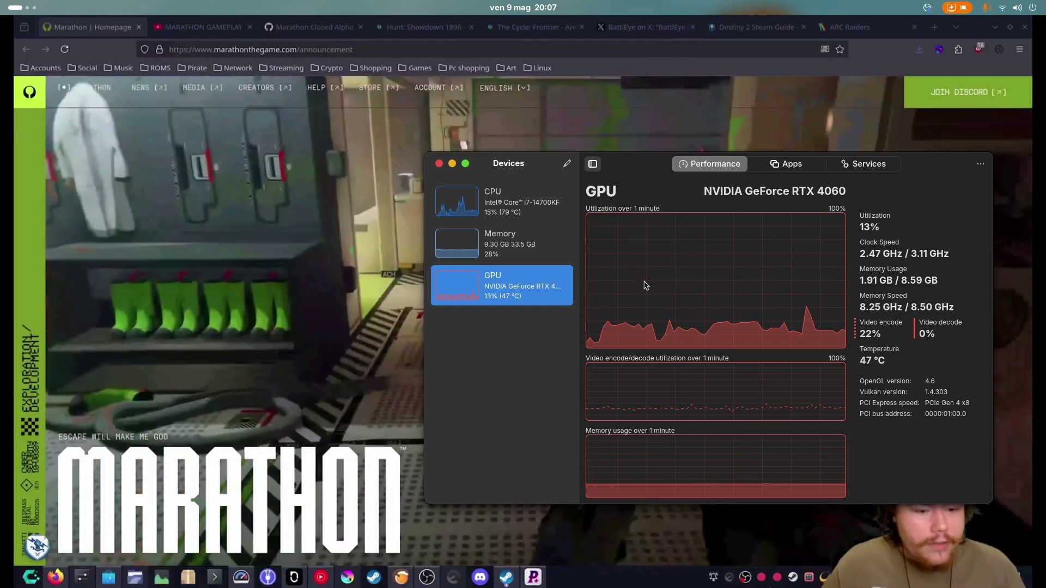
click(533, 212)
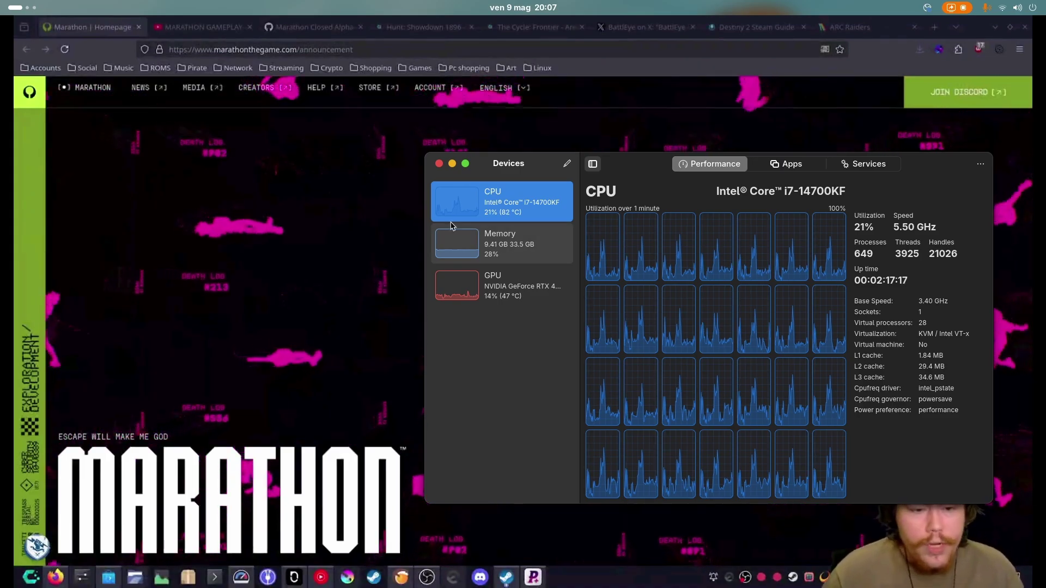
click(451, 164)
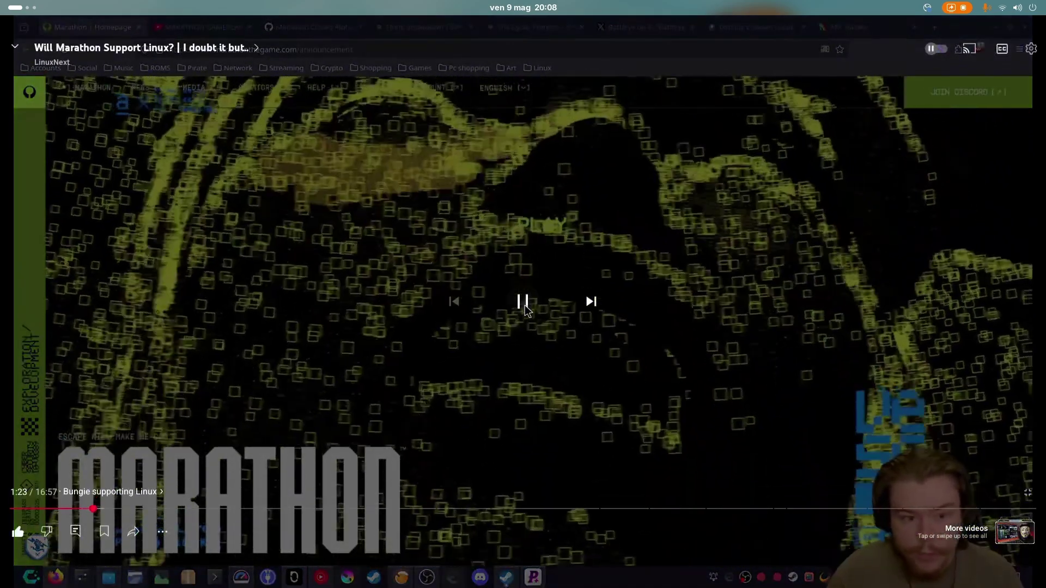
Pause the video, leave full screen and clear YouTube and Kingdom Rush from Android's recent apps.
click(523, 302)
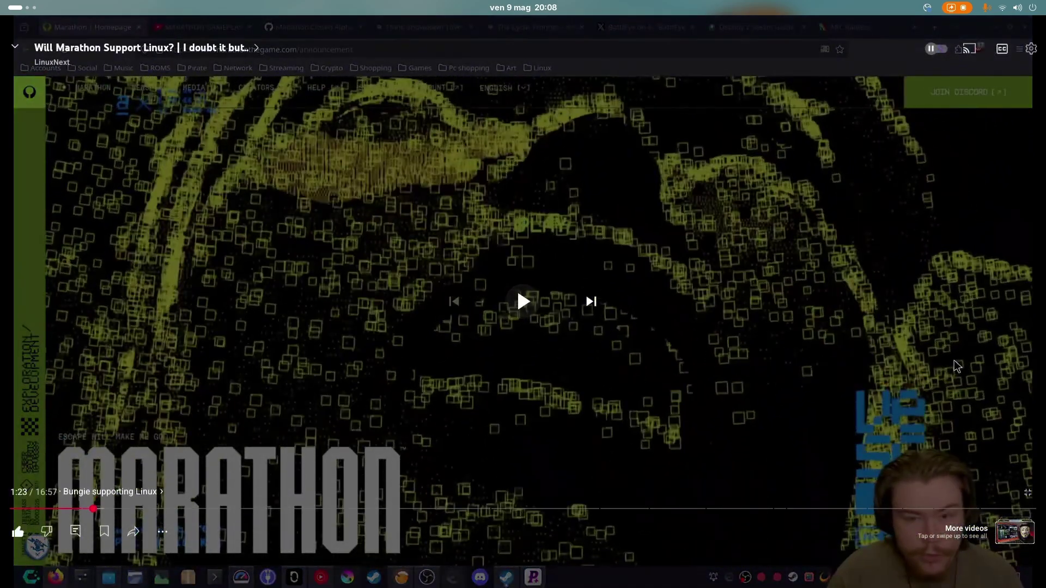
click(1031, 56)
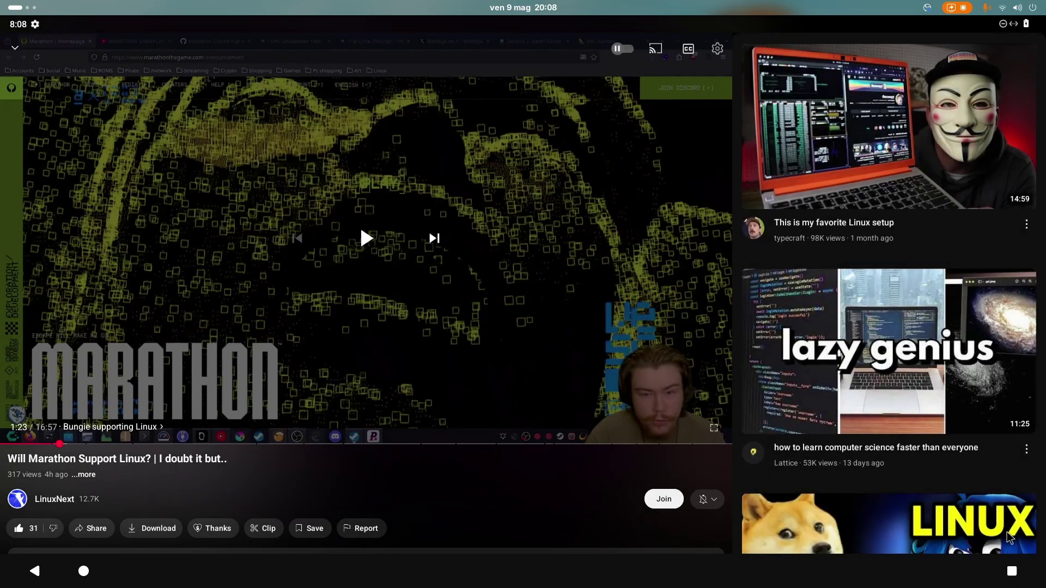
click(1013, 575)
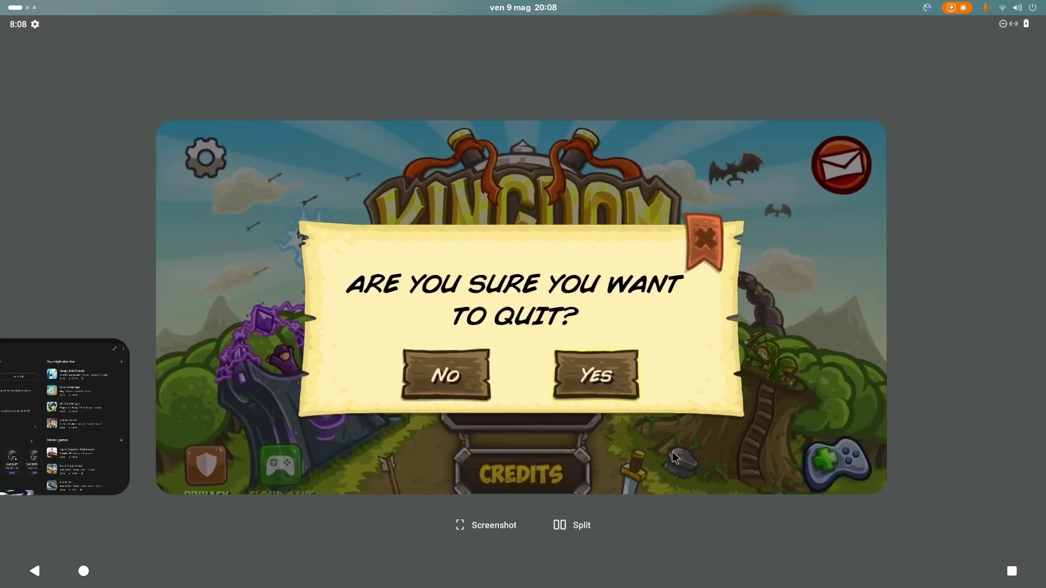
drag(541, 376, 596, 262)
click(596, 263)
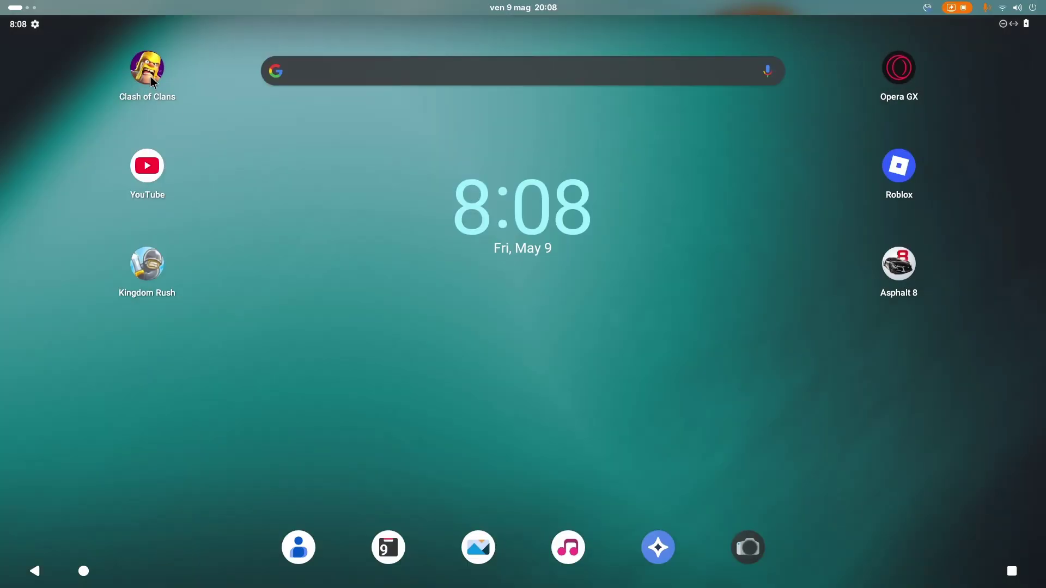
Launch Clash of Clans and deny its notification permission.
click(152, 80)
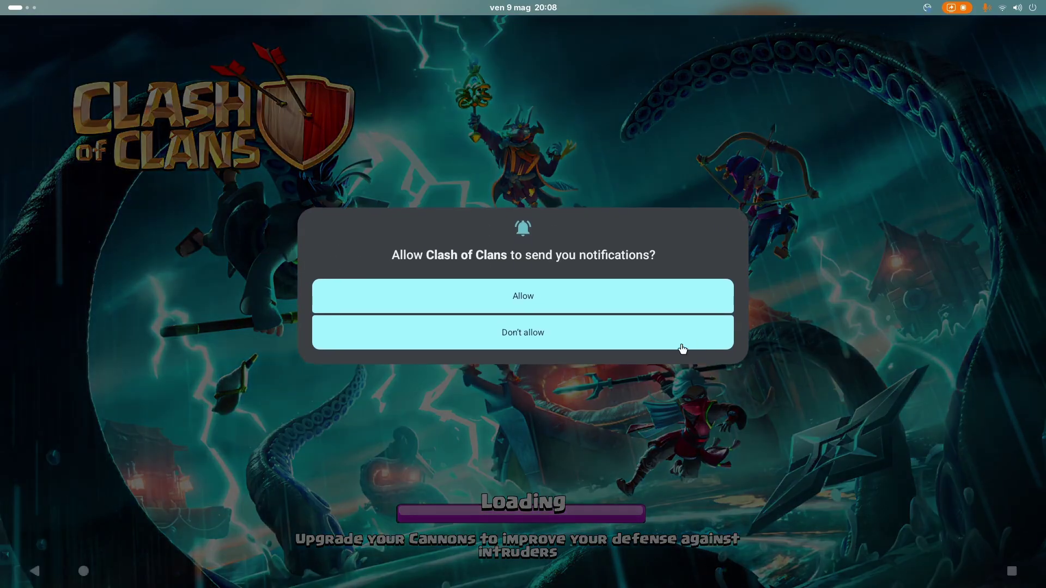
click(556, 342)
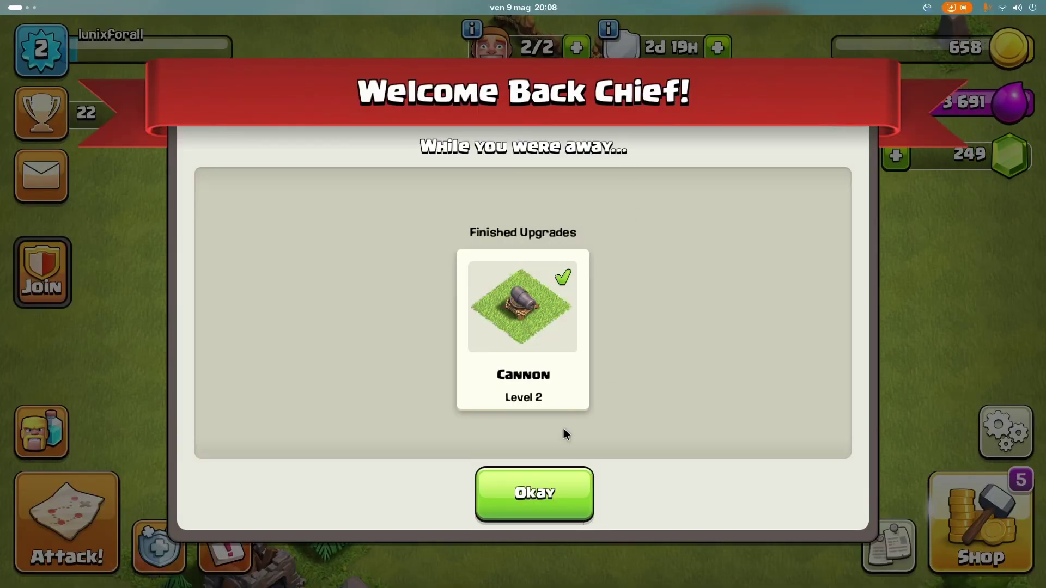
click(535, 491)
Pan around the Clash of Clans village and collect elixir and gold from the collectors and mines.
drag(767, 387, 844, 330)
drag(291, 344, 644, 436)
drag(677, 218, 298, 241)
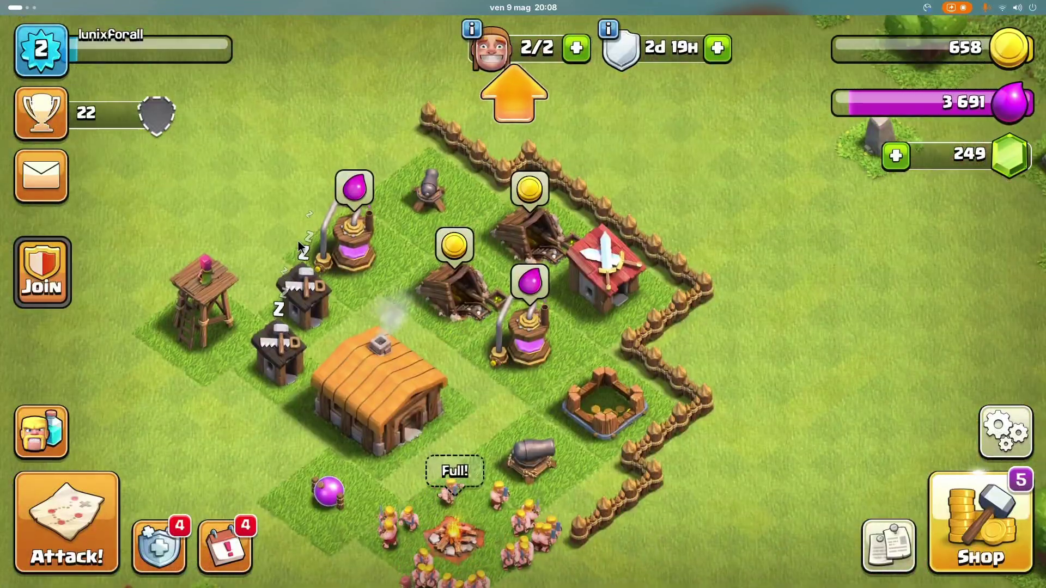
click(352, 235)
click(532, 217)
Move around the village and select its buildings, finishing on the Army Camp.
drag(601, 523, 798, 403)
drag(830, 549, 583, 497)
drag(460, 353, 678, 444)
click(695, 376)
click(635, 460)
click(819, 389)
click(581, 427)
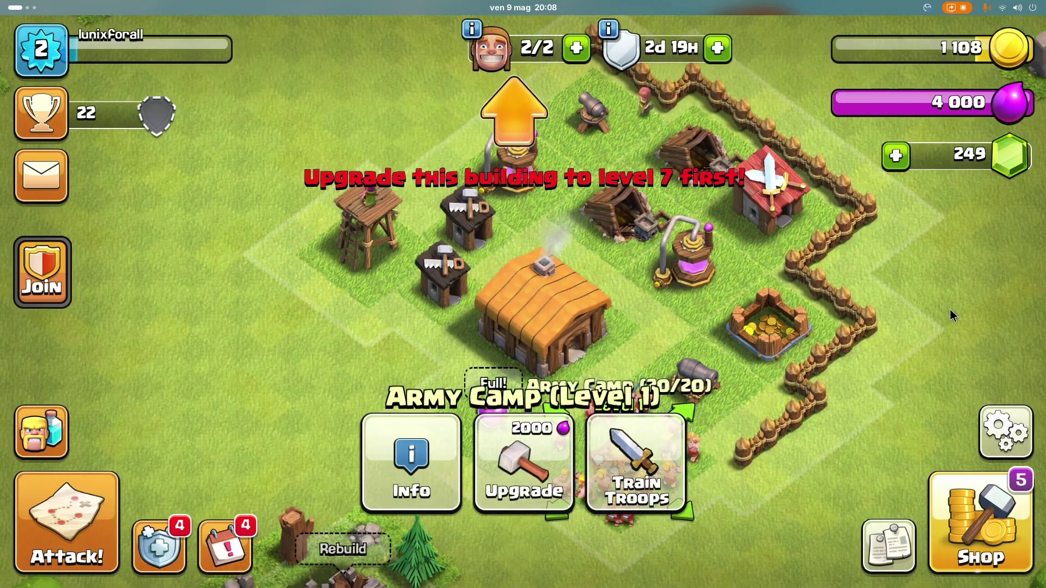
Check the CPU and GPU load in the system monitor while Clash of Clans runs, and return to the game.
key(super)
click(618, 415)
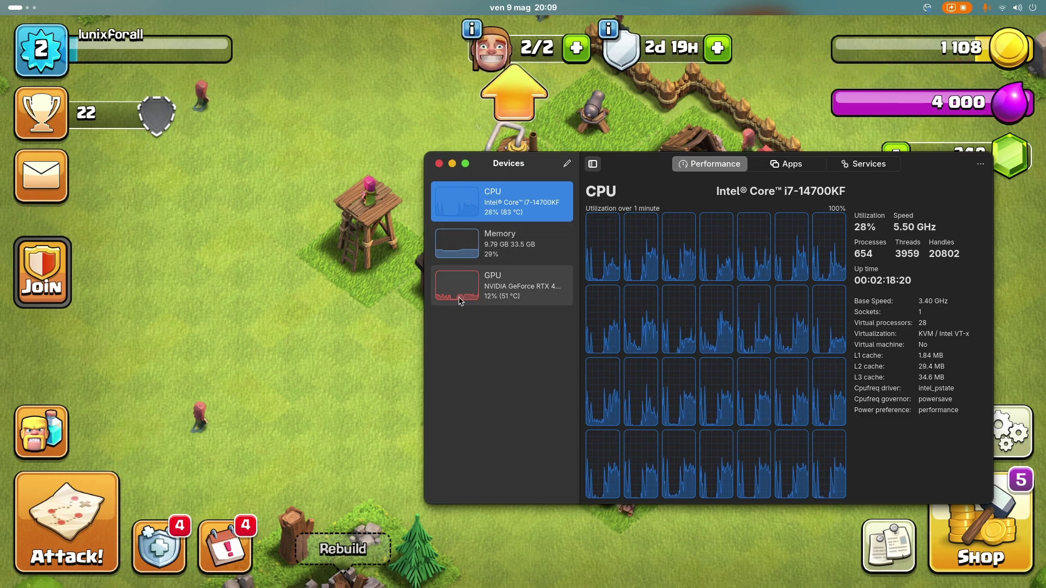
click(153, 261)
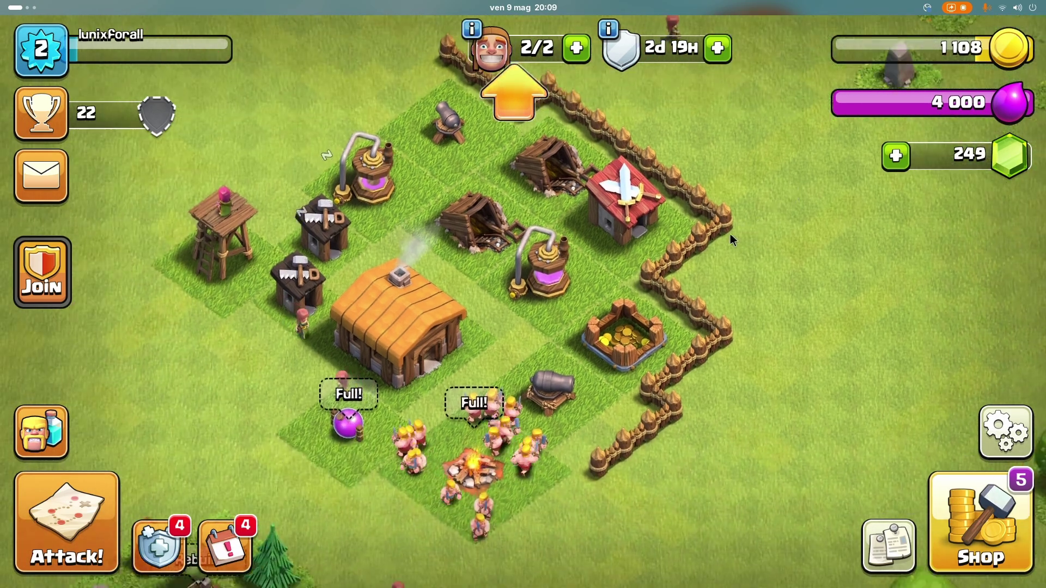
Clear Clash of Clans from Android's recent apps and start playing Ossa spezzate IV - Remastered in Roblox.
click(1011, 571)
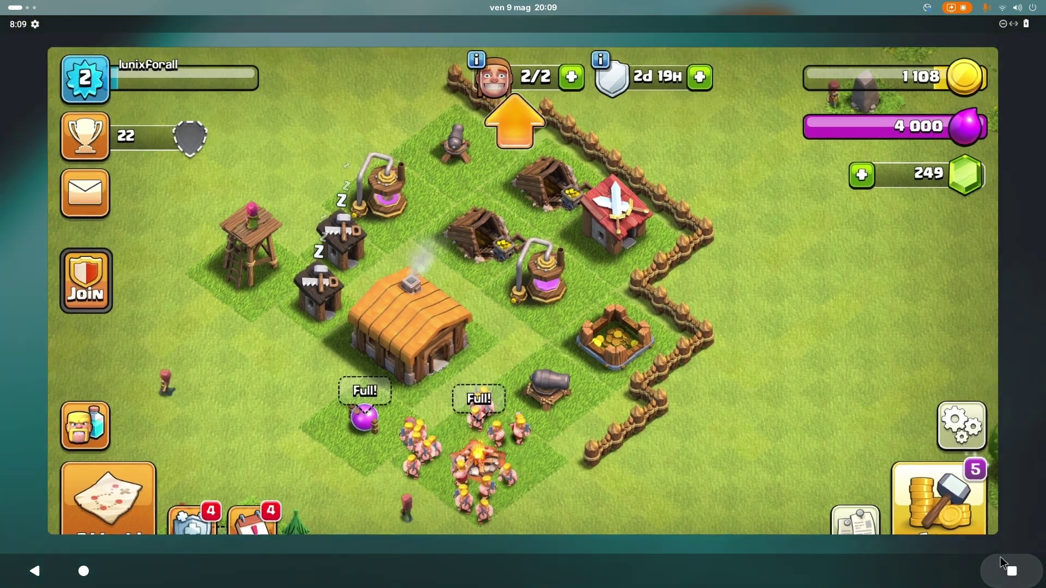
drag(649, 349, 630, 91)
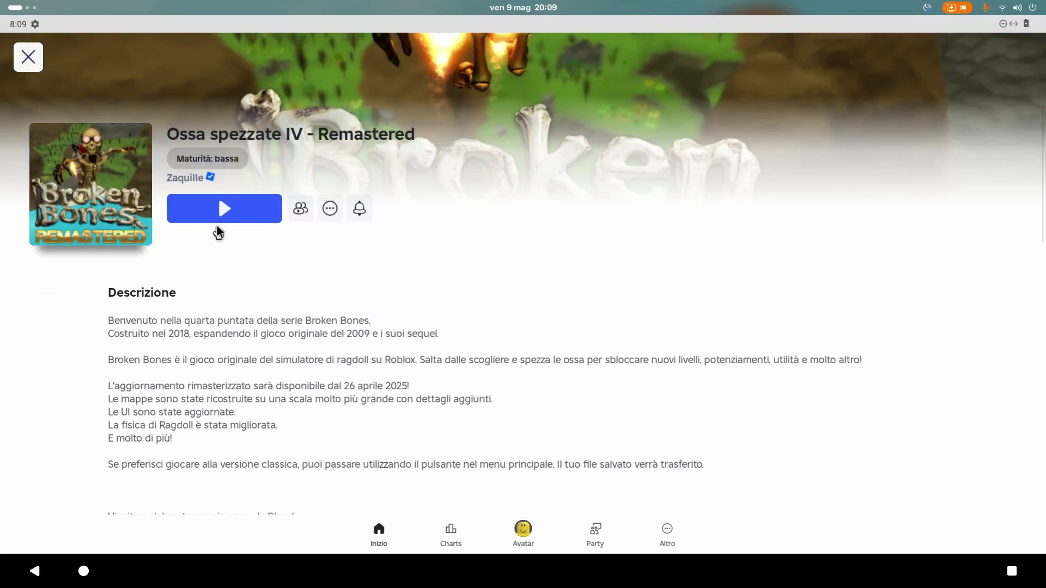
click(223, 212)
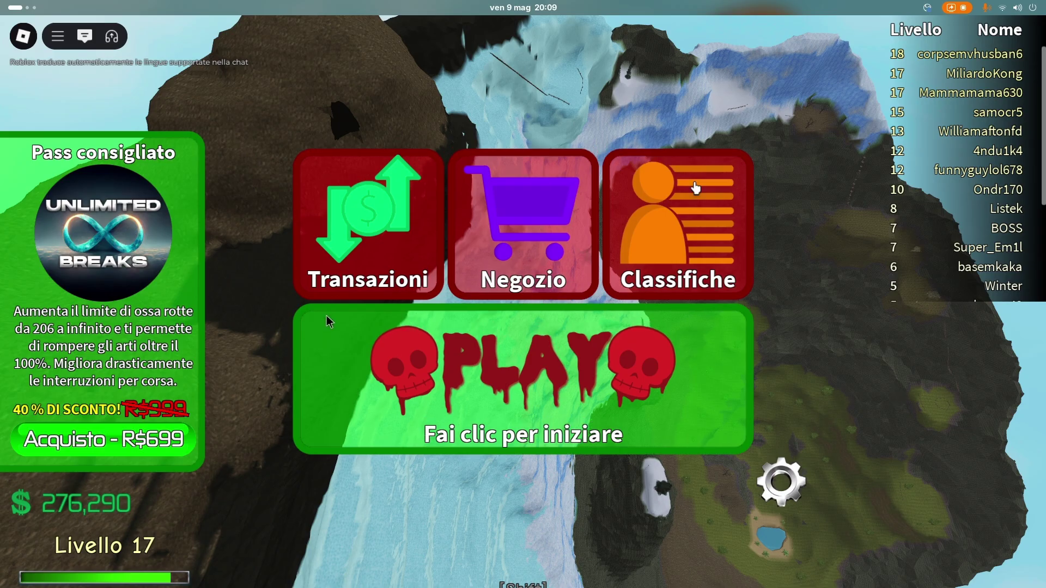
click(519, 372)
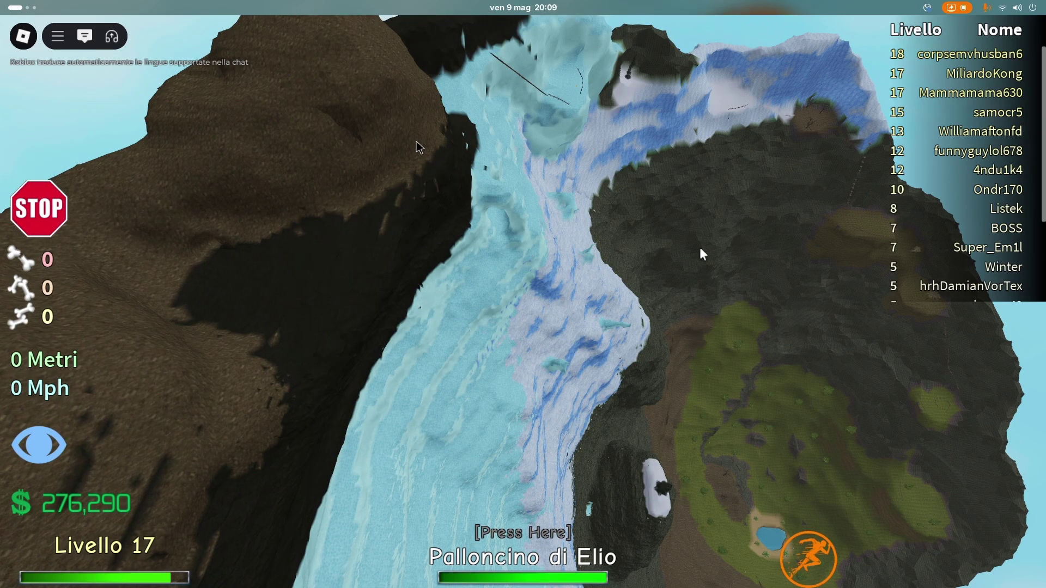
Zoom the Roblox game camera and turn the view around the avatar on the mountain.
scroll(397, 145, up, 3)
scroll(596, 306, up, 3)
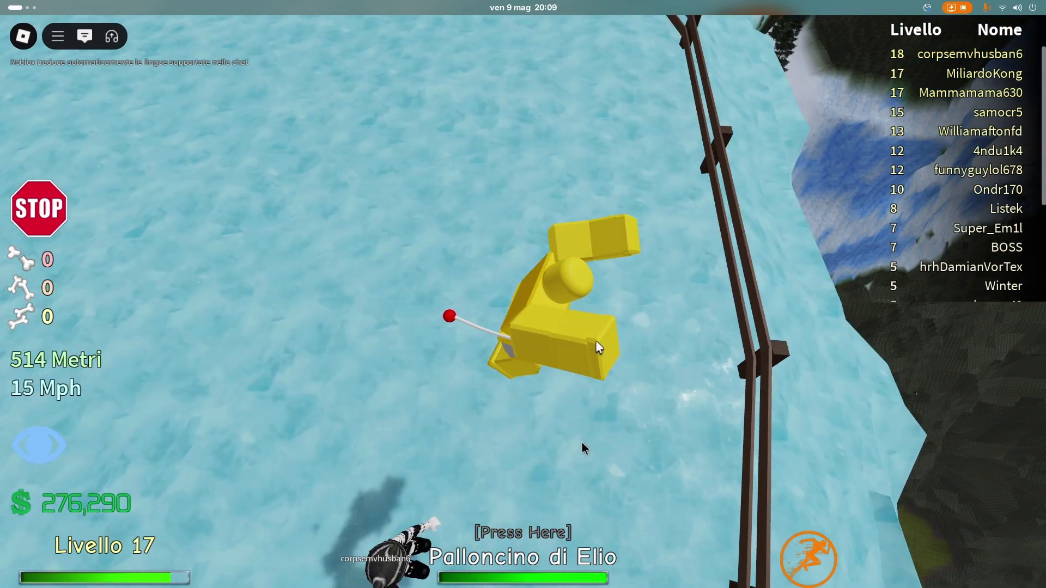
drag(560, 434, 715, 326)
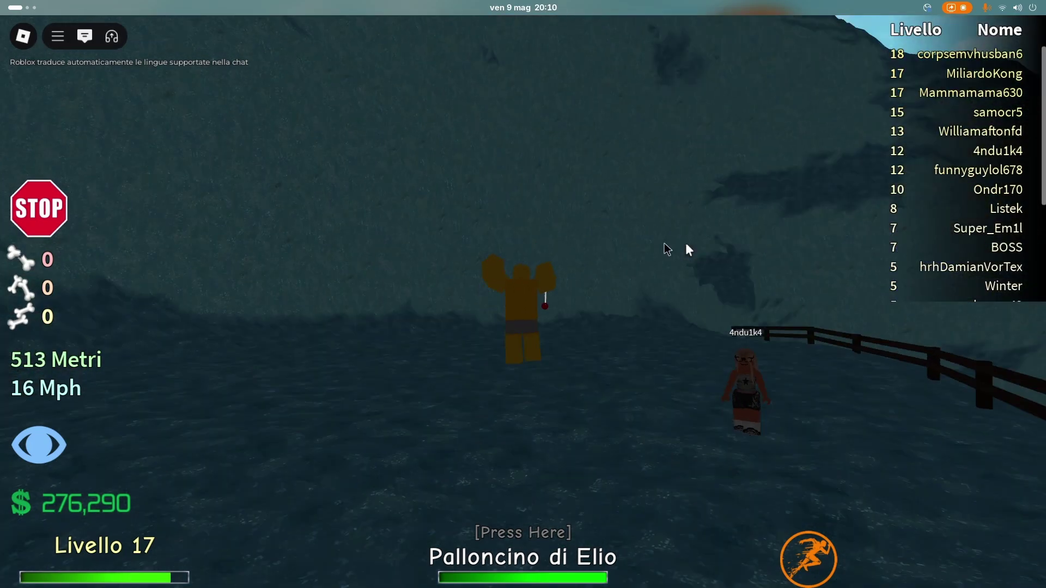
Examine the CPU and GPU utilization graphs in the system monitor with the Roblox game running, and minimize the monitor.
key(super)
click(654, 432)
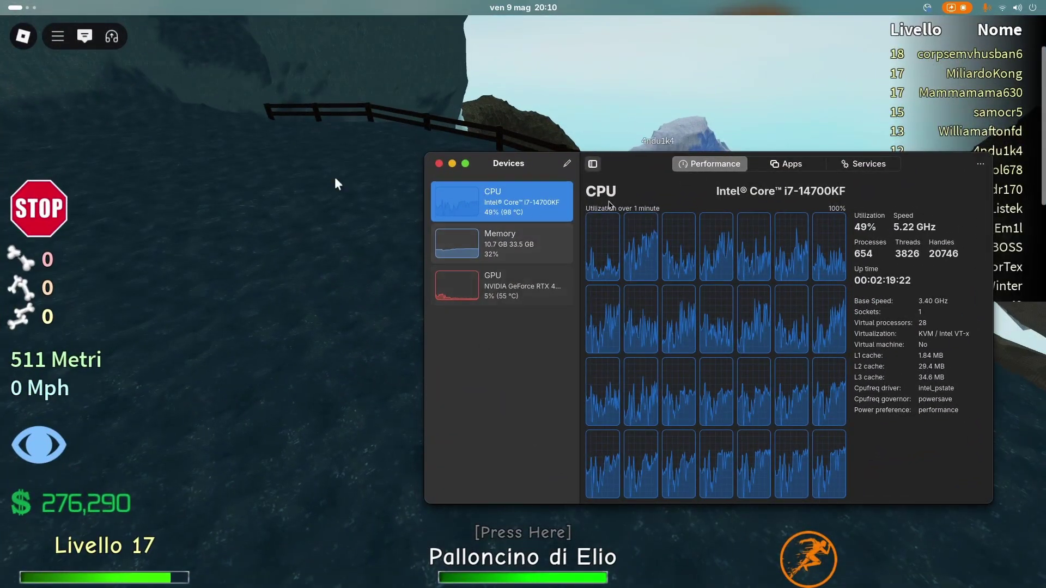
click(519, 308)
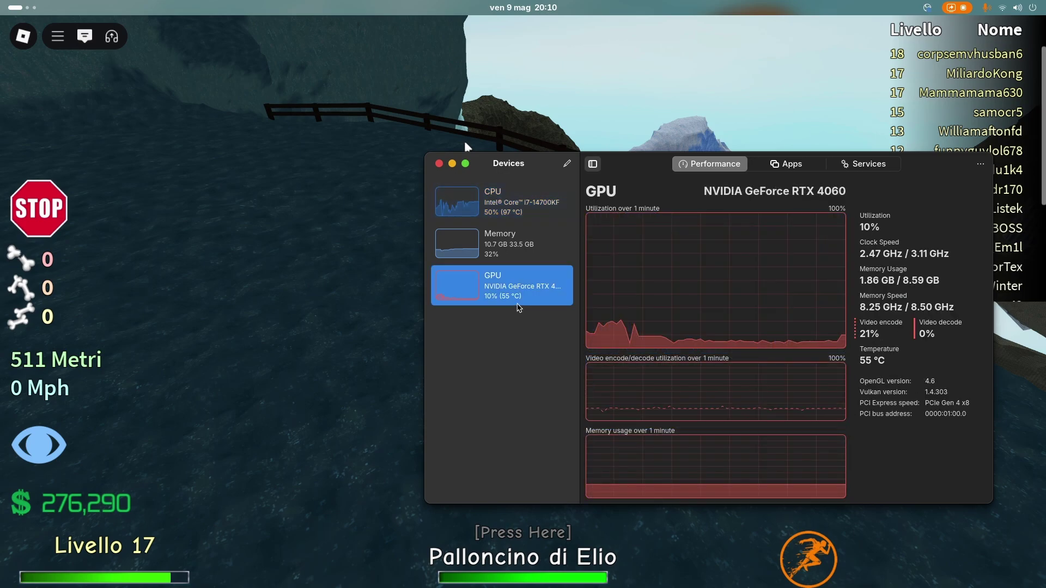
click(533, 207)
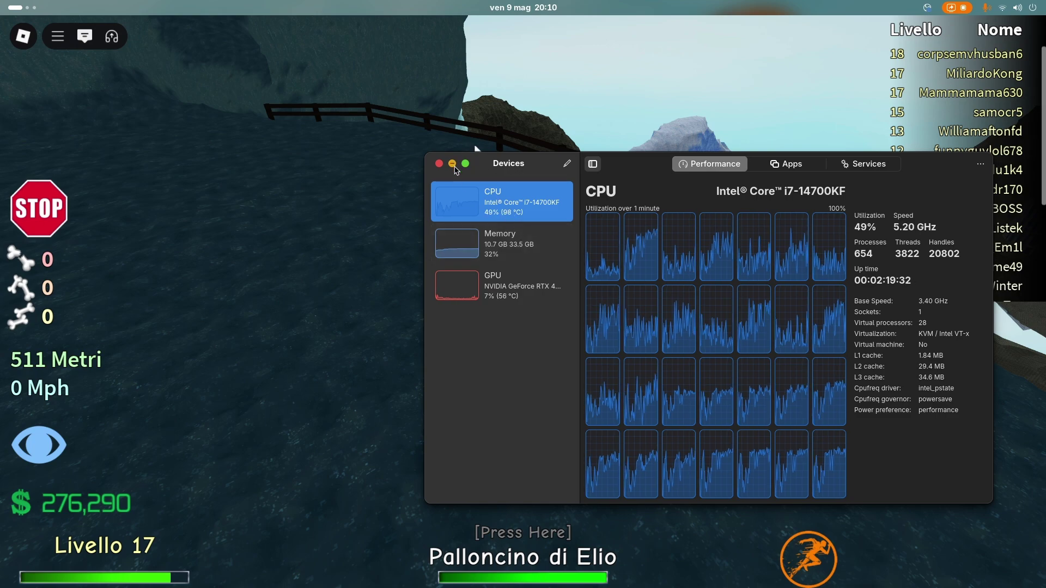
click(453, 165)
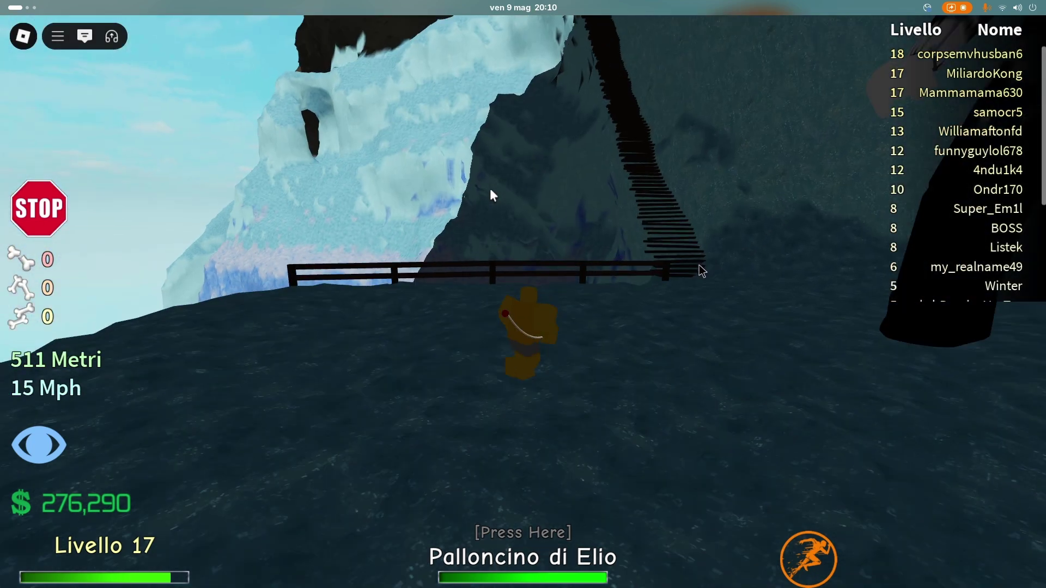
Recheck the processor load in the system monitor, return to the Roblox game and run the avatar across the mountain.
key(super)
click(603, 553)
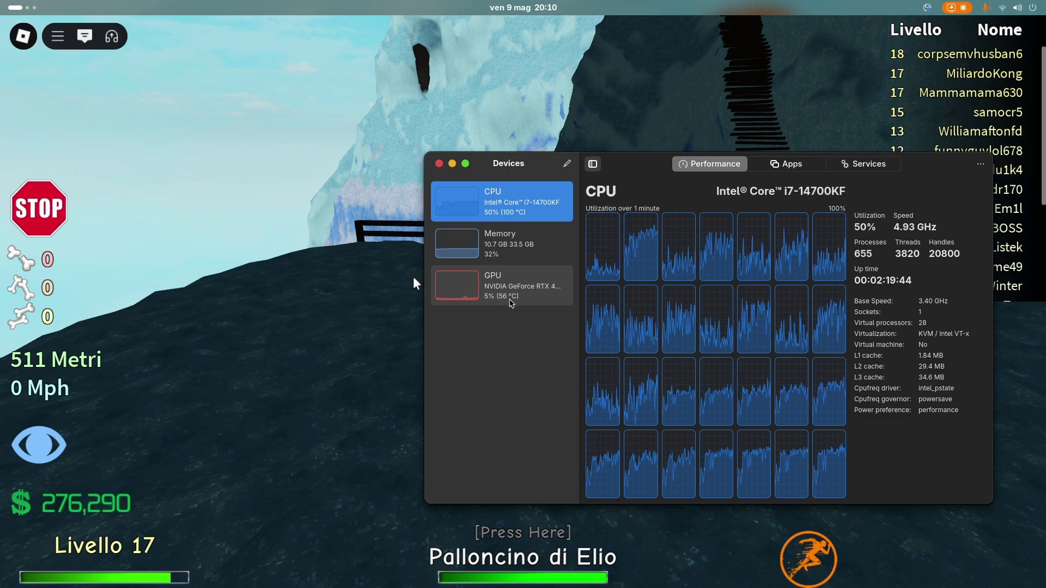
click(289, 310)
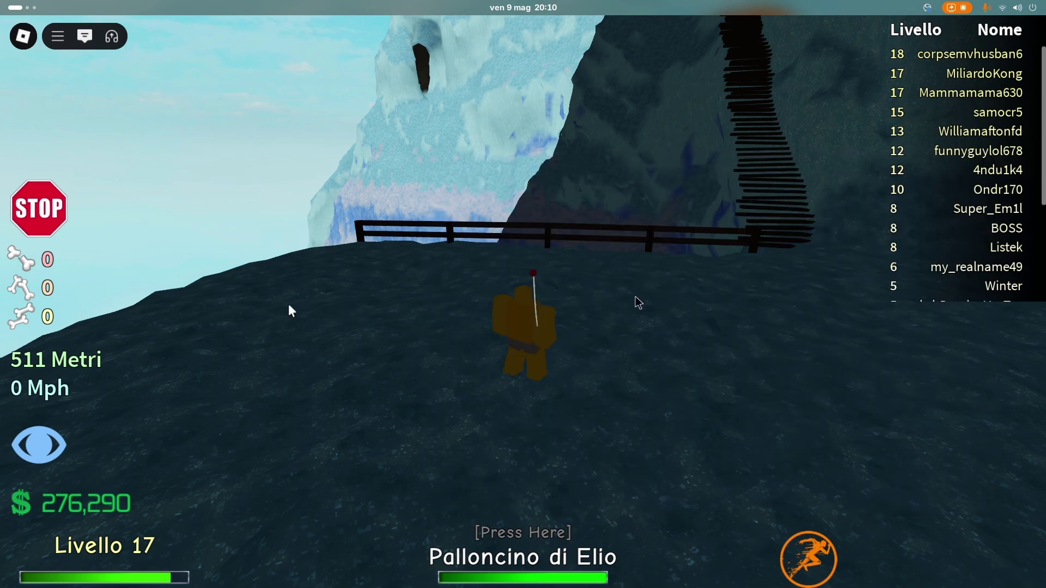
right_click(673, 285)
key(w)
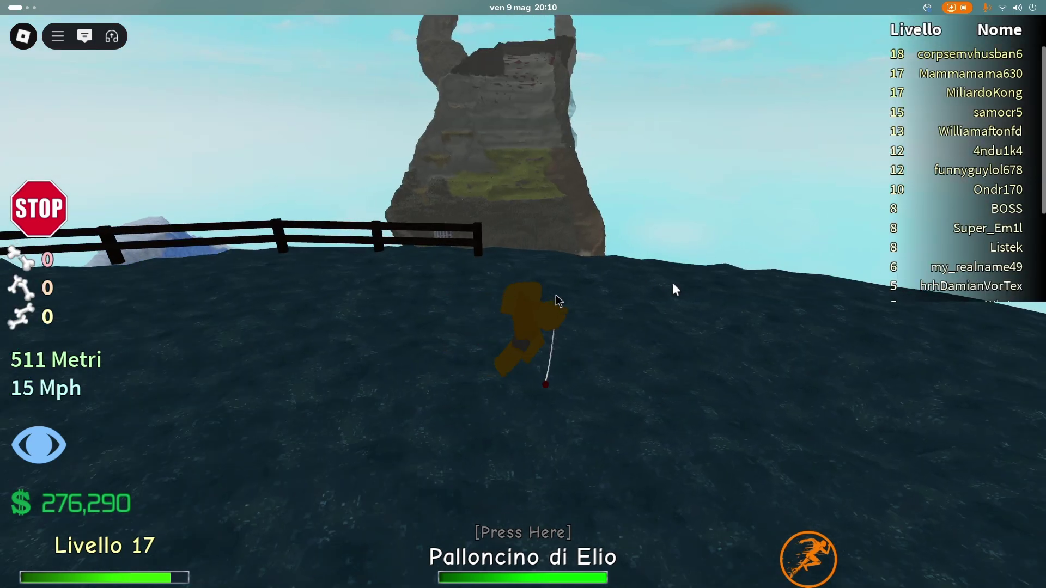
Leave the Roblox experience, confirm the exit and close its details page.
key(Escape)
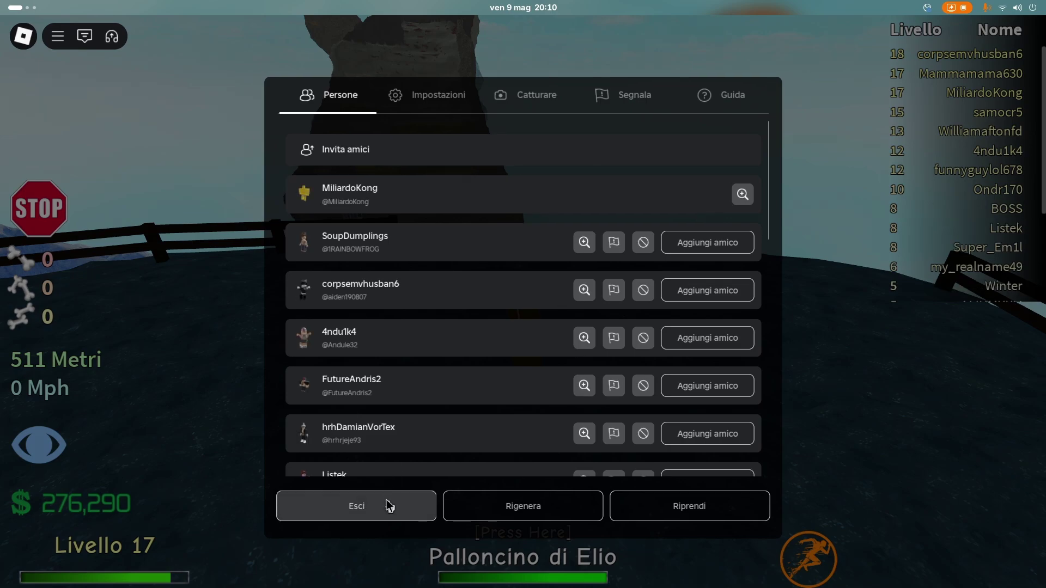
click(388, 505)
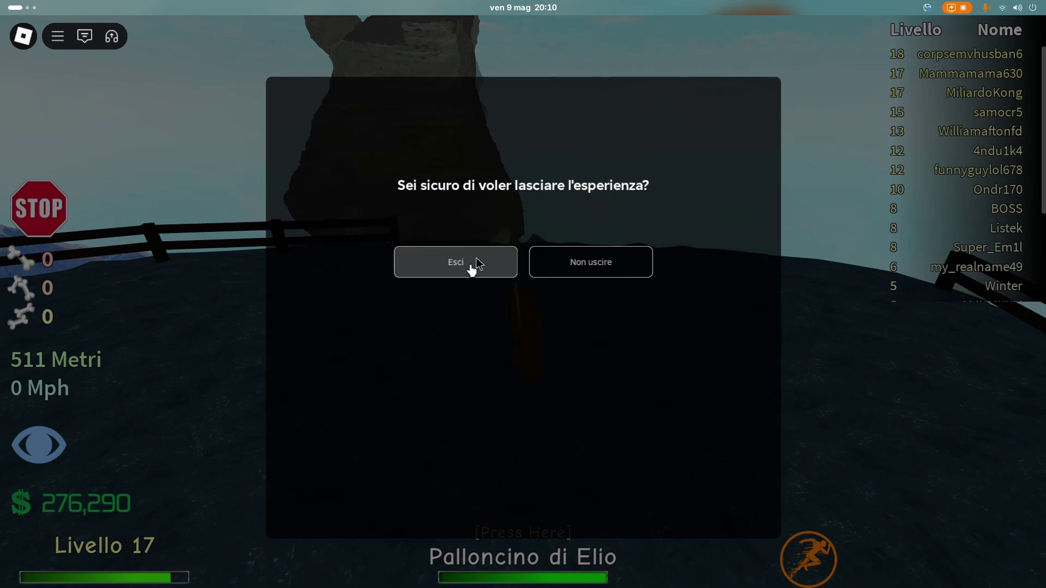
click(471, 265)
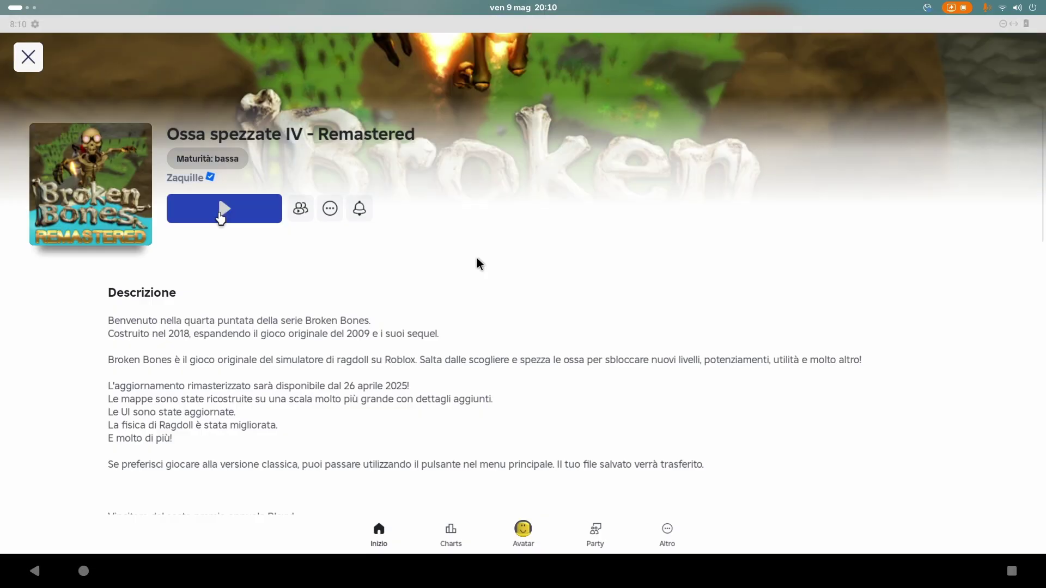
click(28, 57)
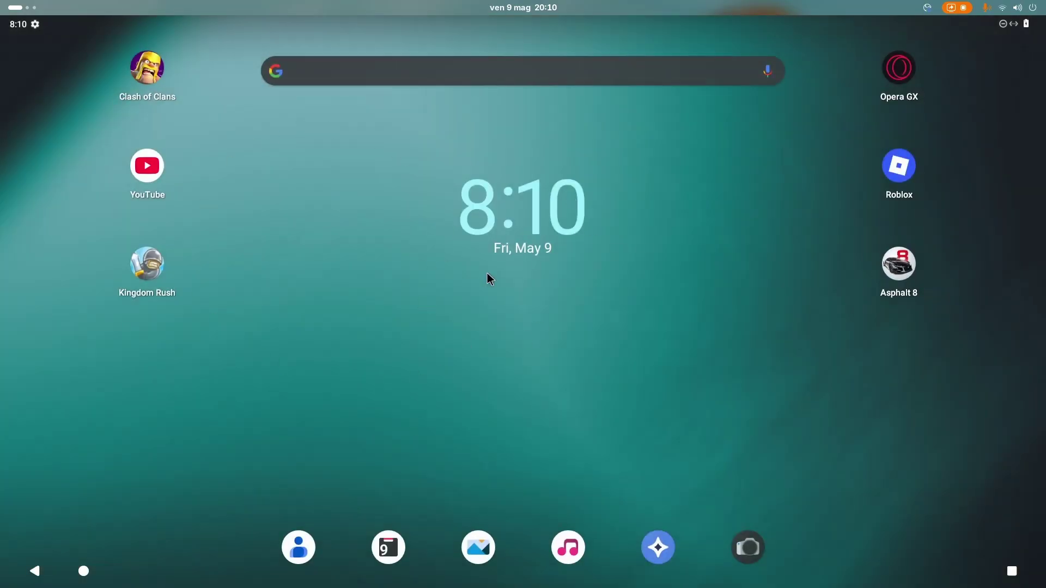
Switch to the NVIDIA forum topic "Full Hardware acceleration on Waydroid" and read through its text and screenshots.
key(super)
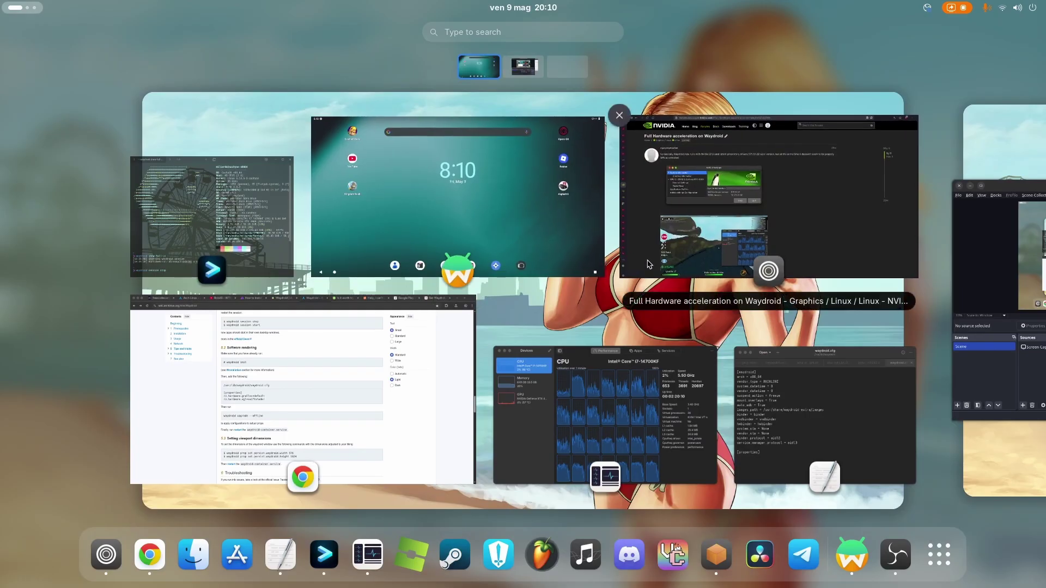
click(649, 265)
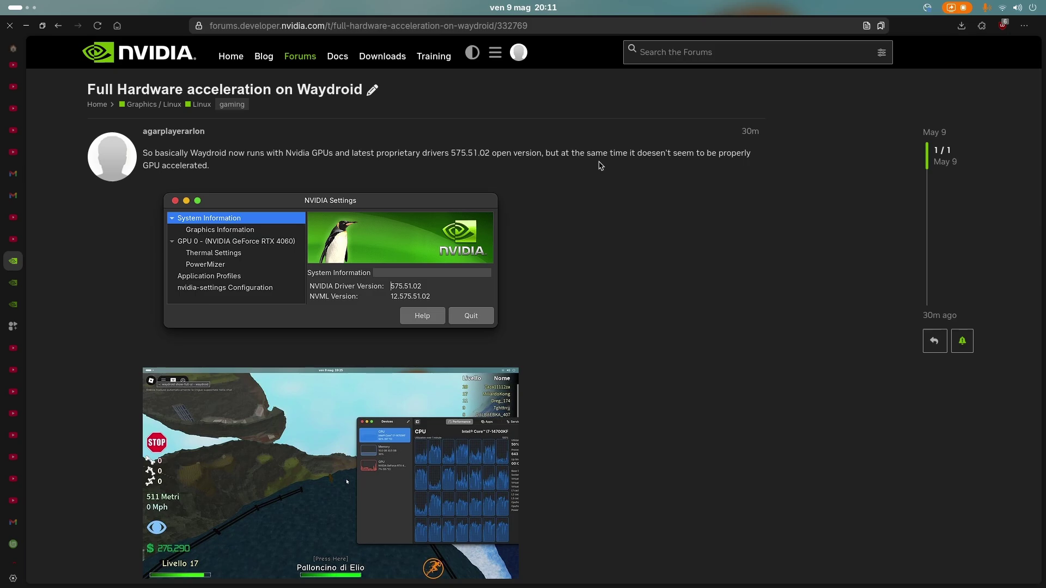
scroll(600, 165, down, 8)
scroll(554, 210, down, 9)
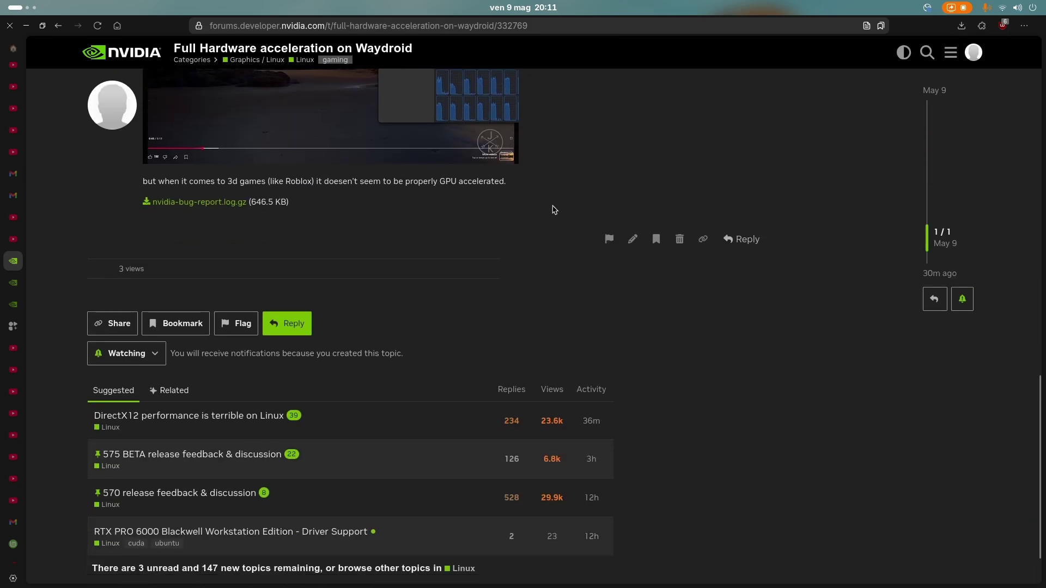
scroll(554, 210, up, 18)
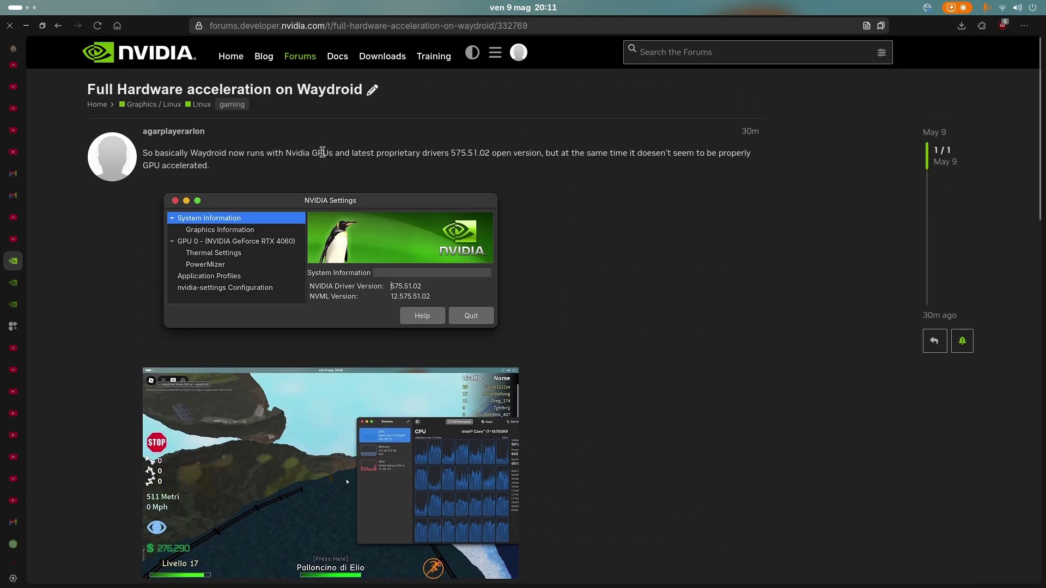
scroll(614, 292, down, 1)
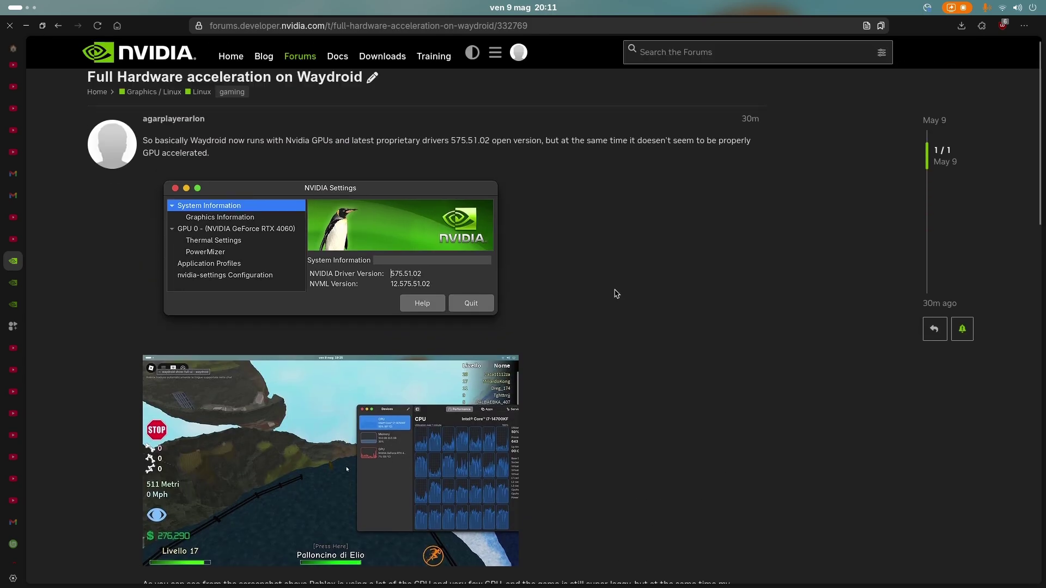
scroll(616, 294, up, 1)
scroll(632, 300, down, 4)
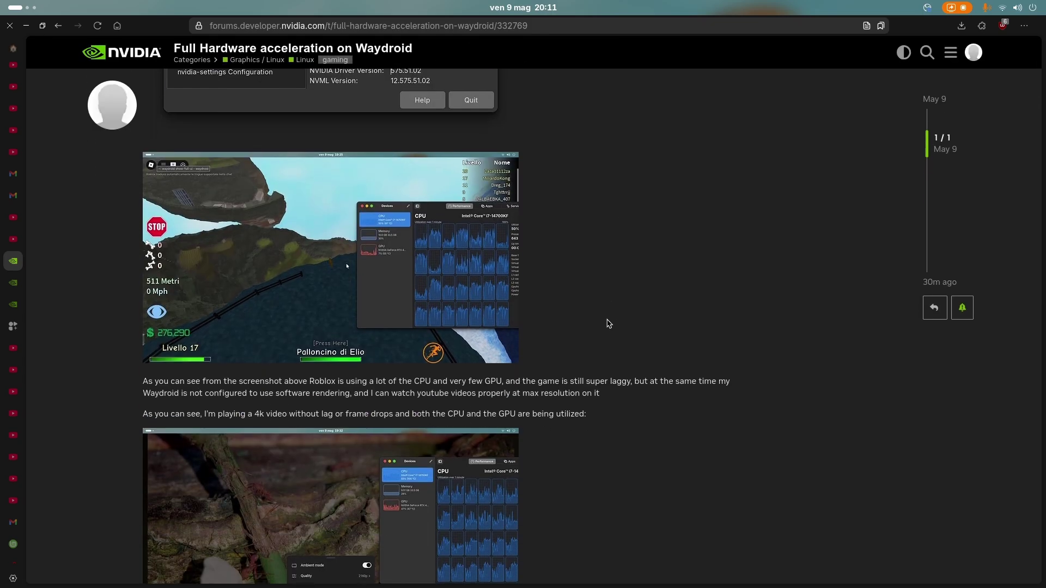
scroll(439, 280, down, 12)
scroll(440, 282, up, 8)
scroll(441, 282, up, 8)
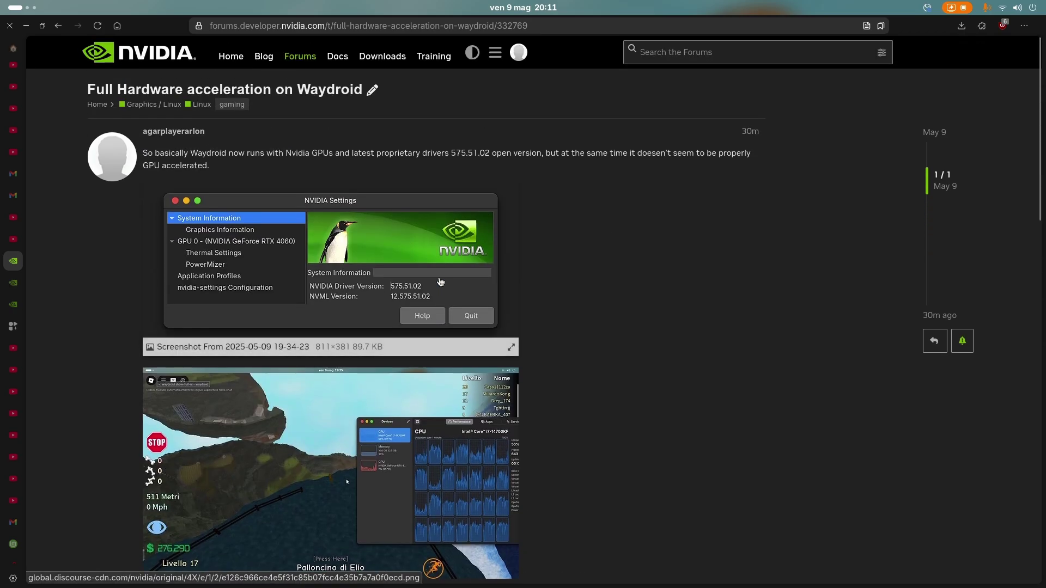
Switch back to the Waydroid window and open the Android app drawer.
key(super)
click(499, 233)
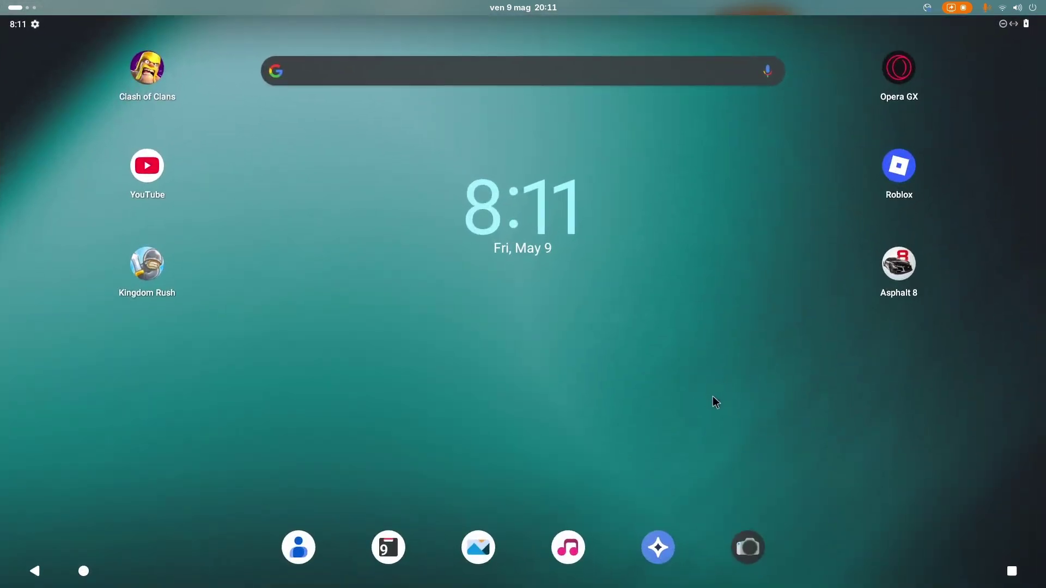
drag(713, 399, 689, 493)
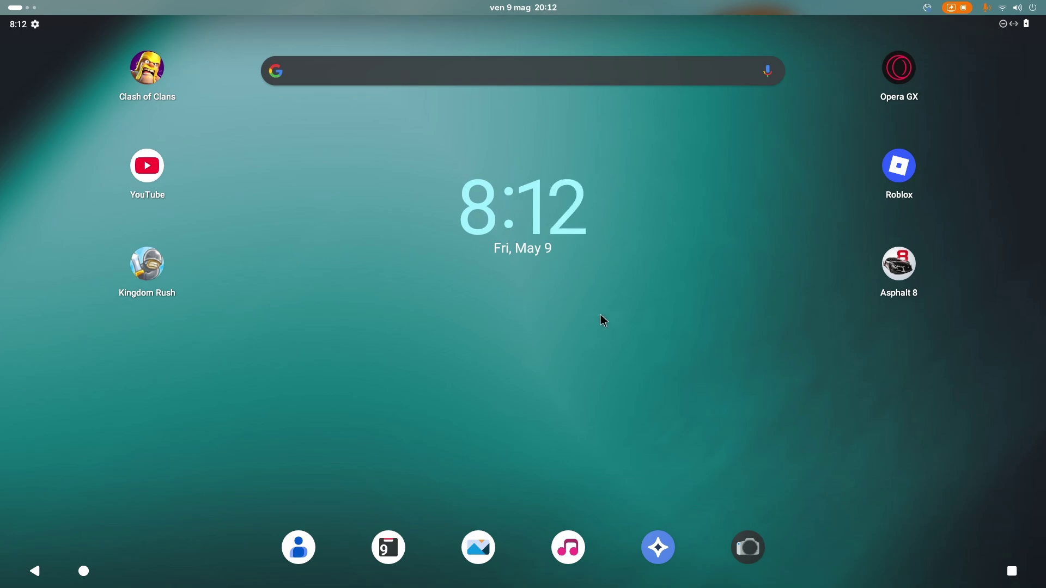
drag(673, 407, 684, 136)
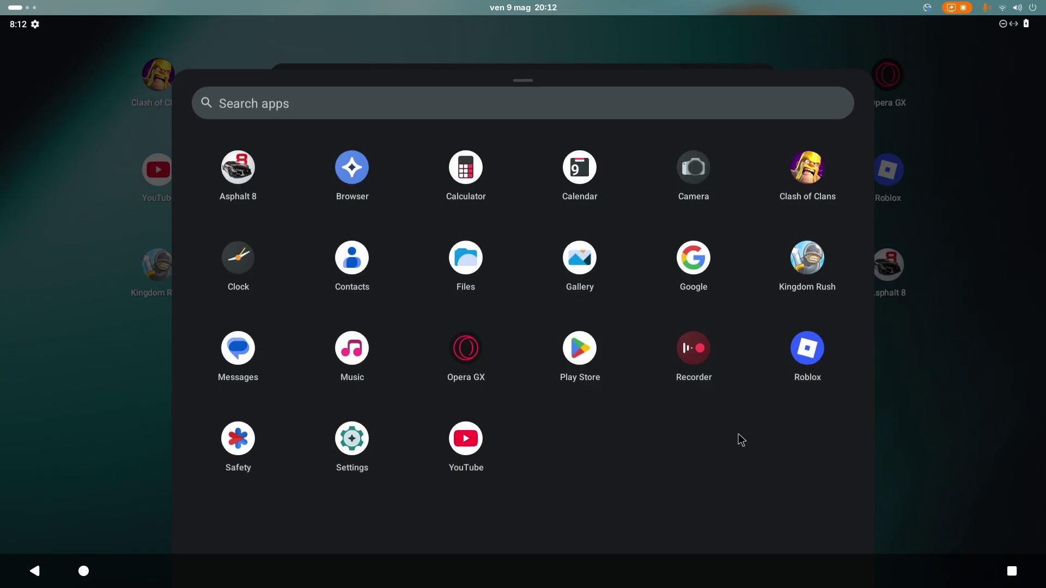